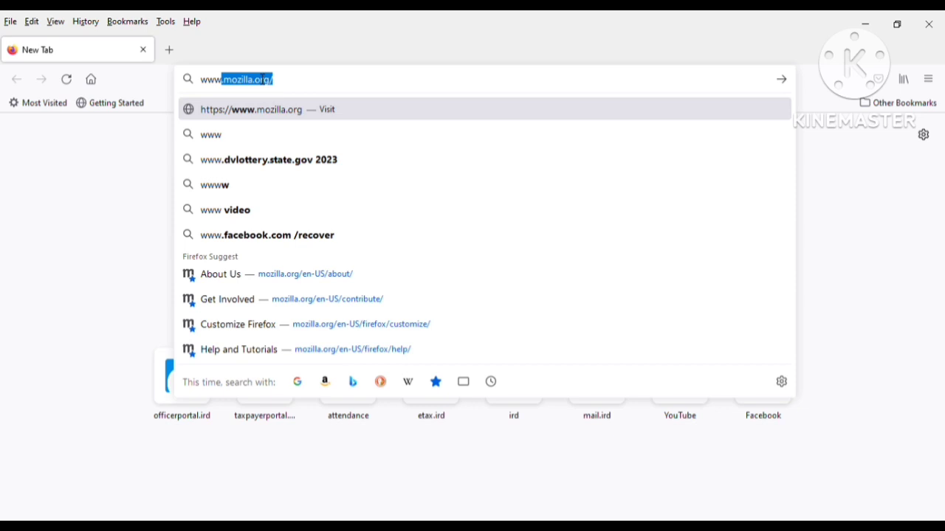
# - Load the Inland Revenue Department website at ird.gov.np in Firefox
pyautogui.write('ird.')
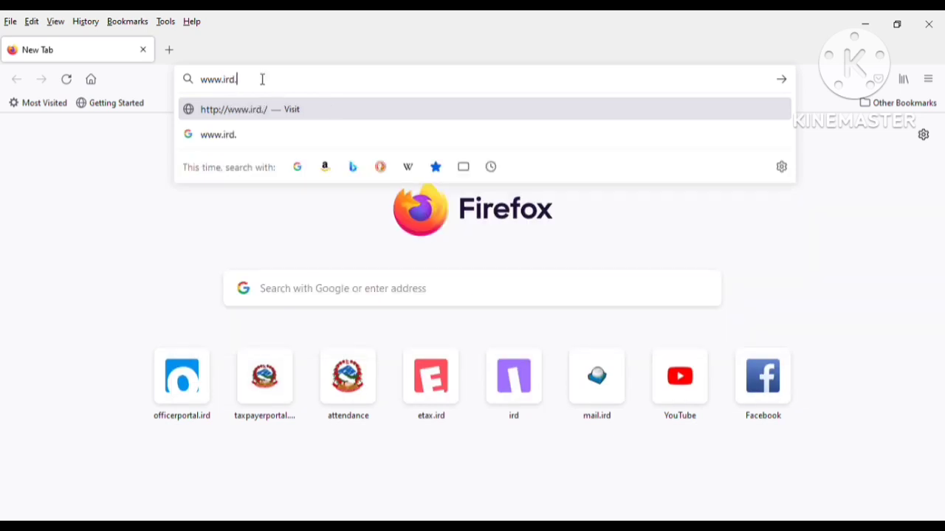
pyautogui.write('gov.np')
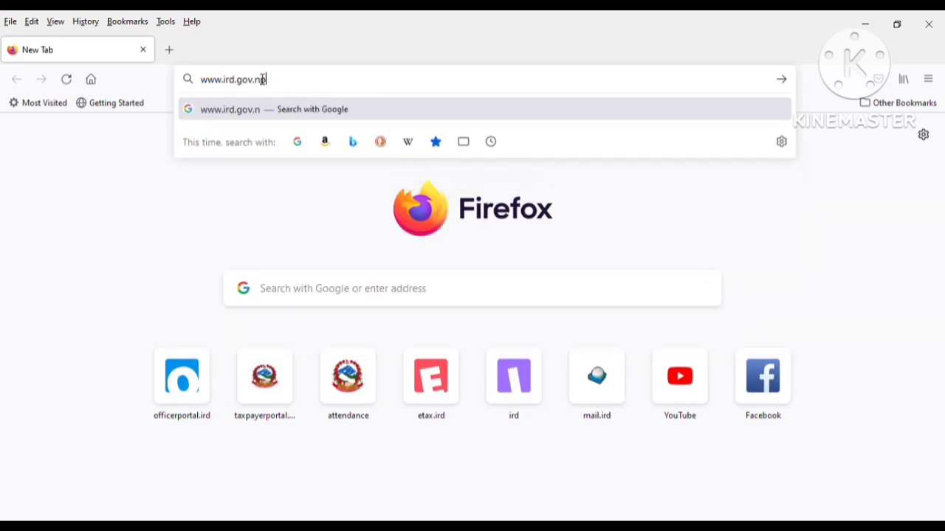
pyautogui.press('Return')
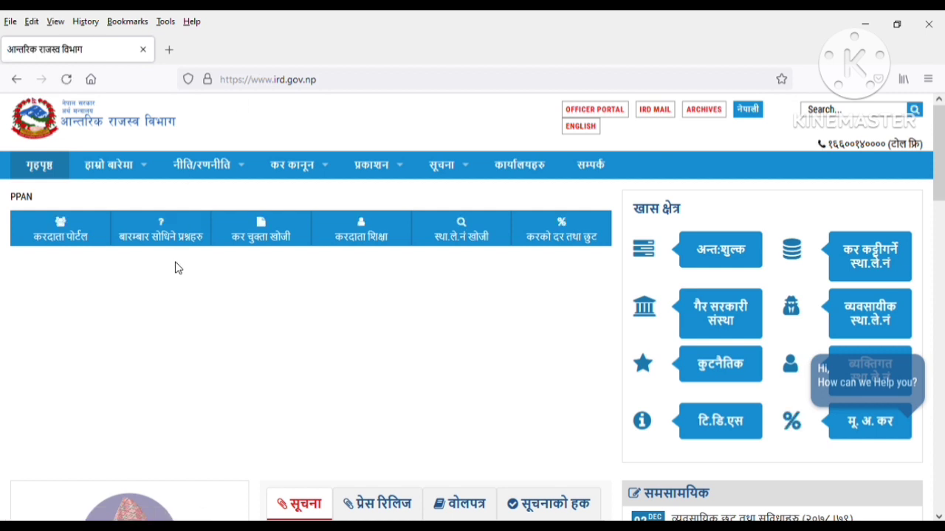
# - Open the IRD Taxpayer Portal in a new tab and expand the E-TDS services group
pyautogui.click(115, 430)
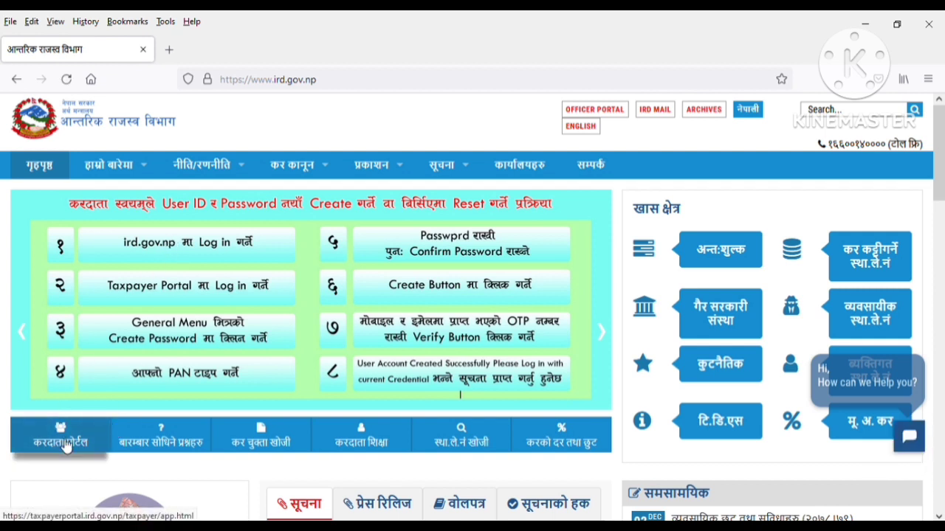
pyautogui.click(65, 445)
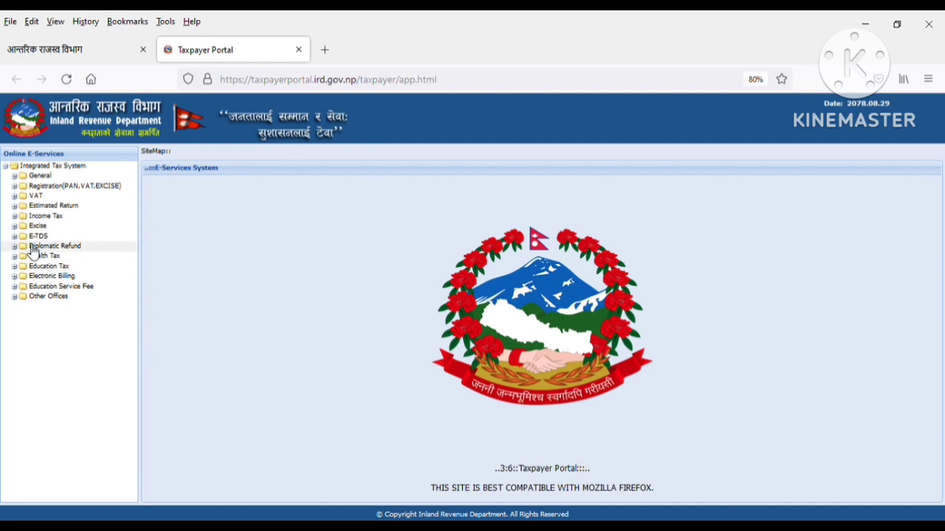
pyautogui.click(35, 236)
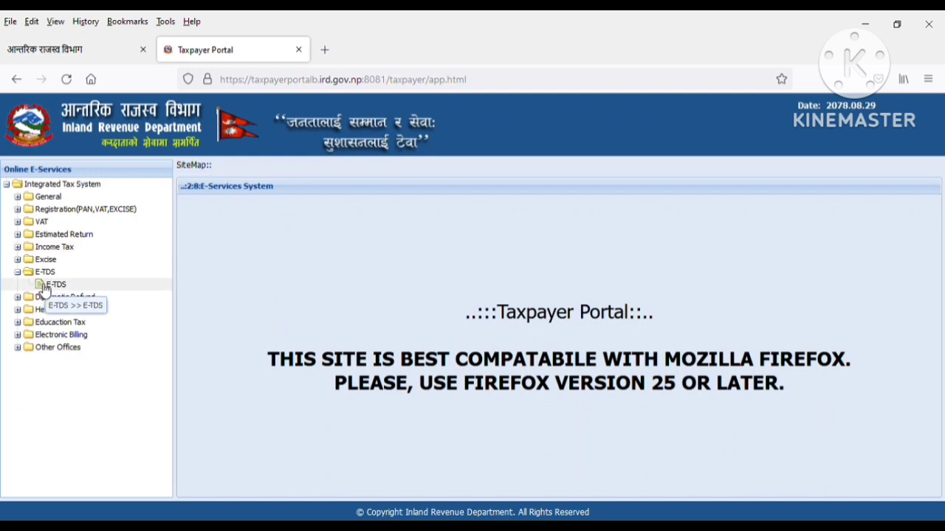
# - Open the E-TDS registration form and enter the withholder's username
pyautogui.click(51, 286)
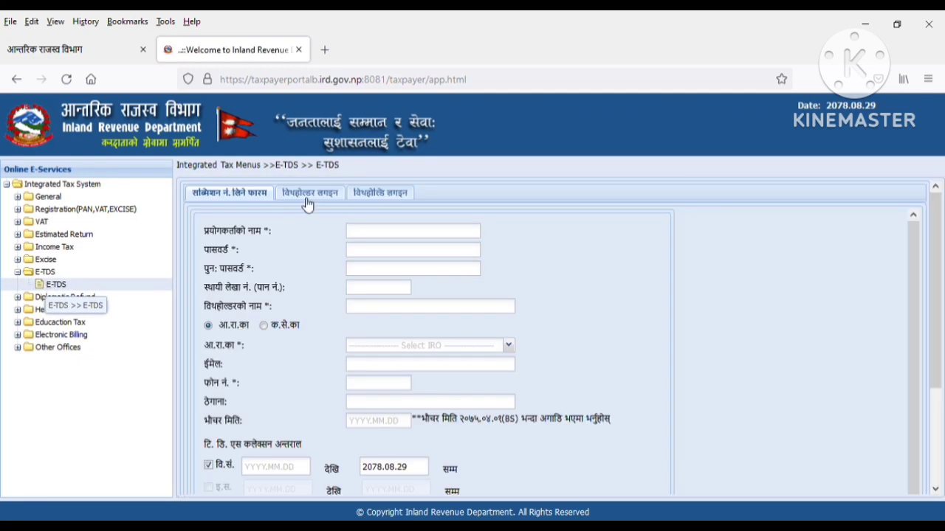
pyautogui.click(387, 237)
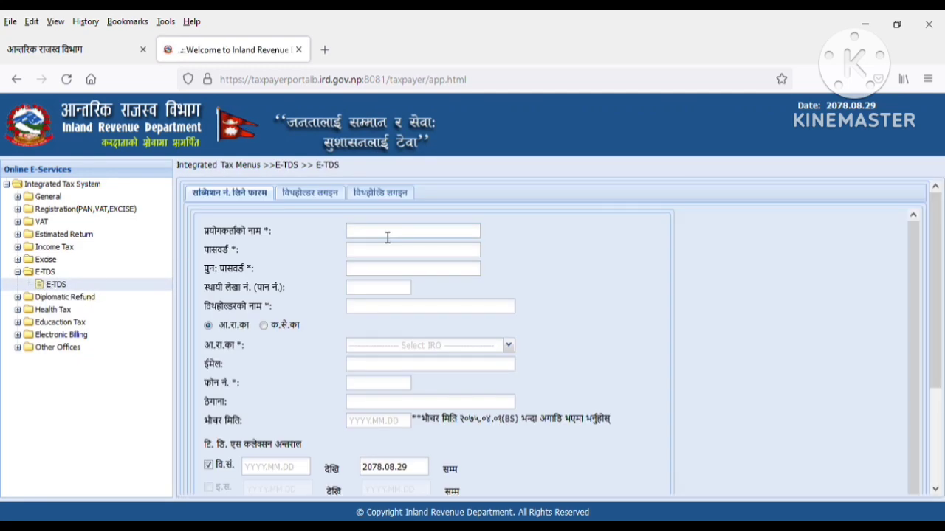
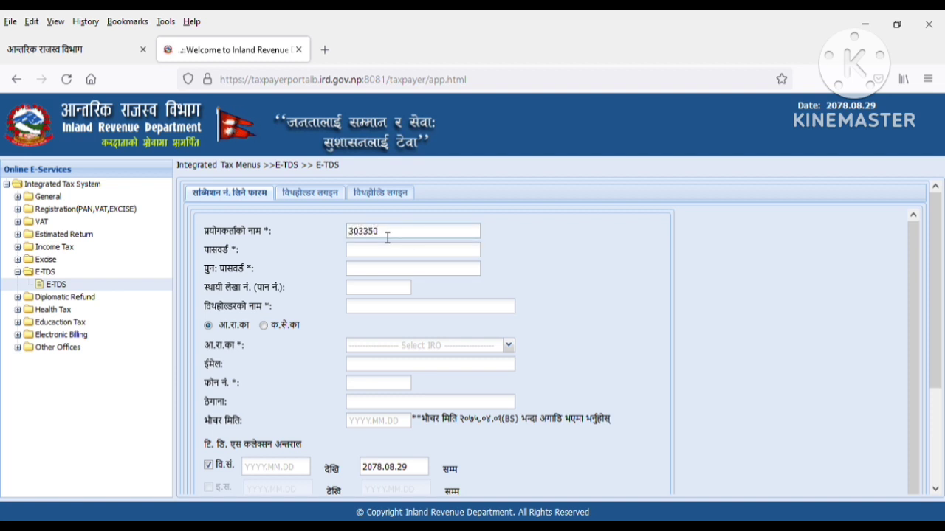
pyautogui.doubleClick(387, 238)
pyautogui.hotkey('ctrl', 'c')
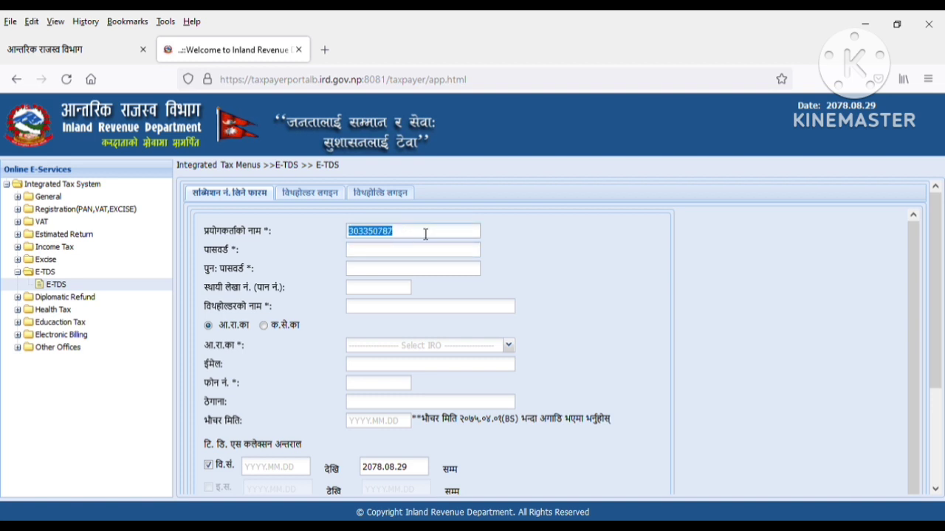
# - Paste the account password, its confirmation and the PAN so the withholder's name autofills
pyautogui.press('Tab')
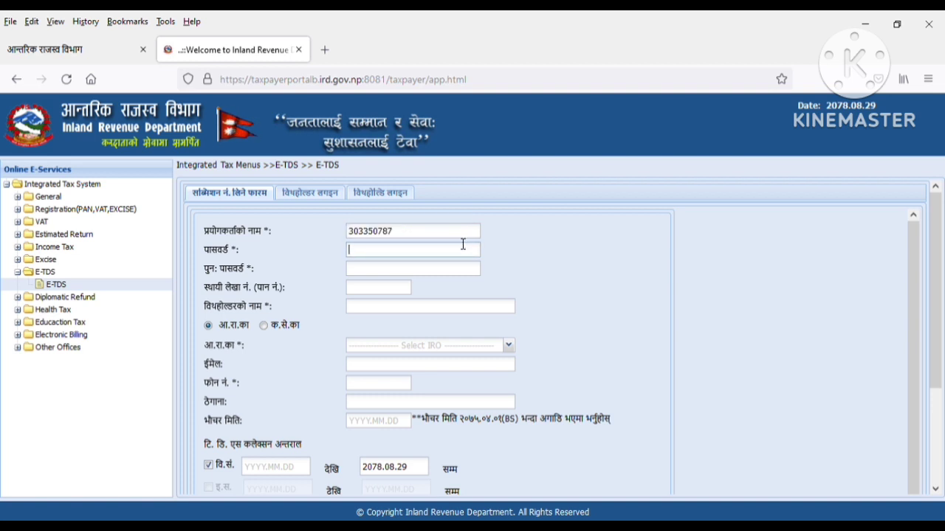
pyautogui.hotkey('ctrl', 'v')
pyautogui.press('Tab')
pyautogui.hotkey('ctrl', 'v')
pyautogui.press('Tab')
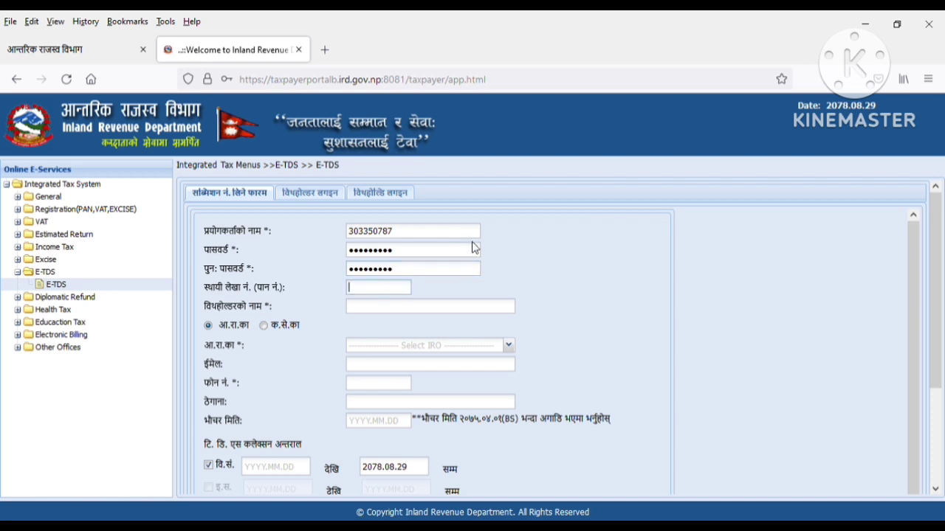
pyautogui.hotkey('ctrl', 'v')
pyautogui.press('Tab')
pyautogui.write('शुभलाभ स्टोर')
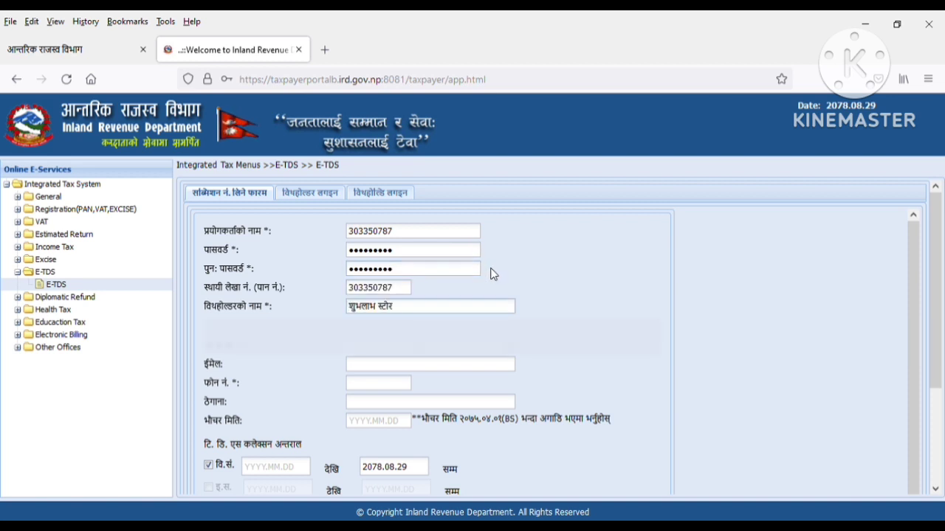
# - Enter the withholder's phone number in the registration form
pyautogui.click(388, 391)
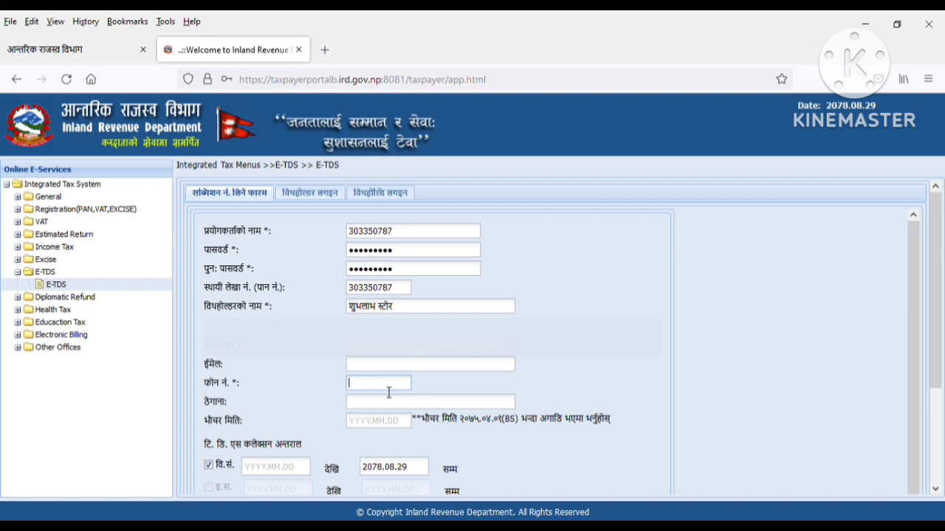
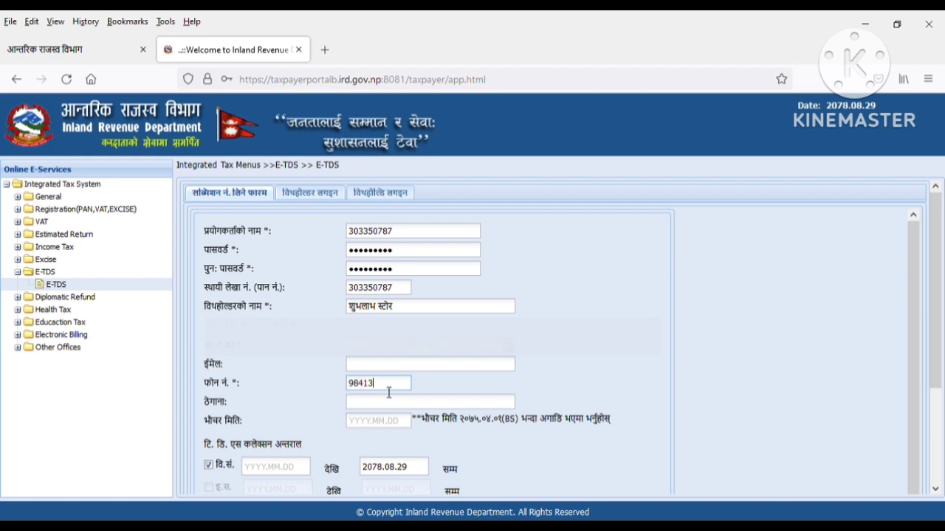
pyautogui.press('Tab')
pyautogui.press('Tab')
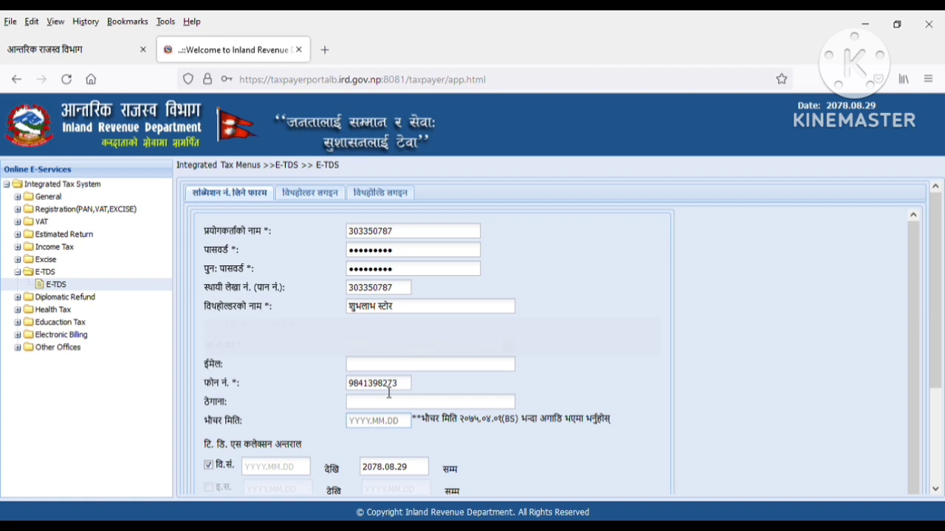
# - Set the TDS collection period from 2078.04.01 to 2078.05.15 and register
pyautogui.click(271, 469)
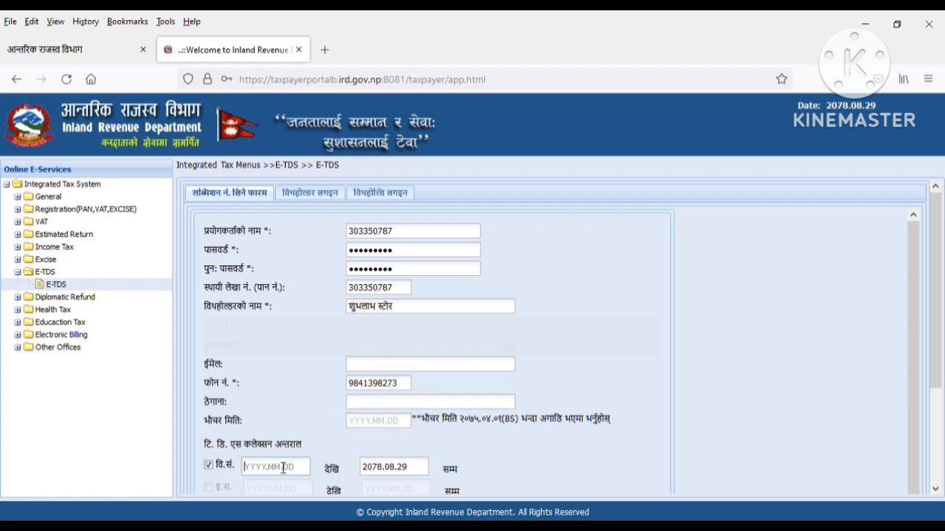
pyautogui.write('2079')
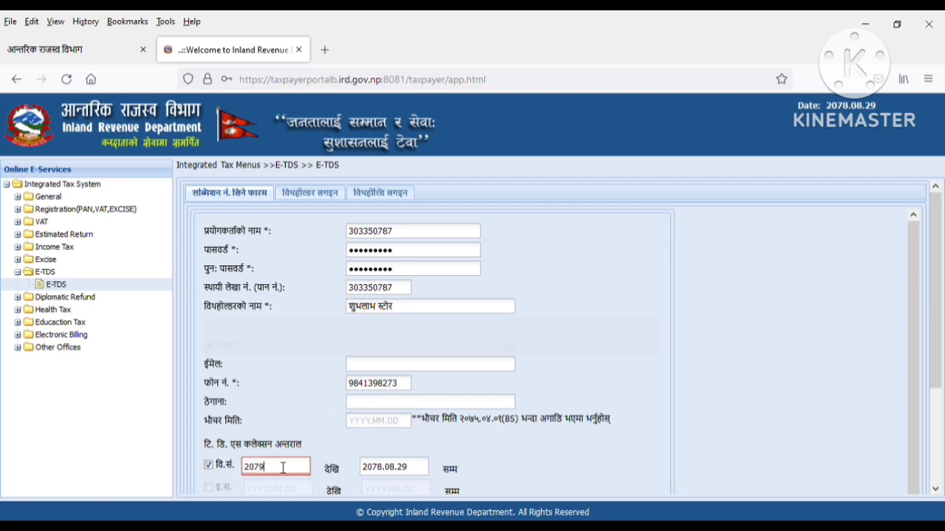
pyautogui.press('BackSpace')
pyautogui.write('8.04.01')
pyautogui.press('Tab')
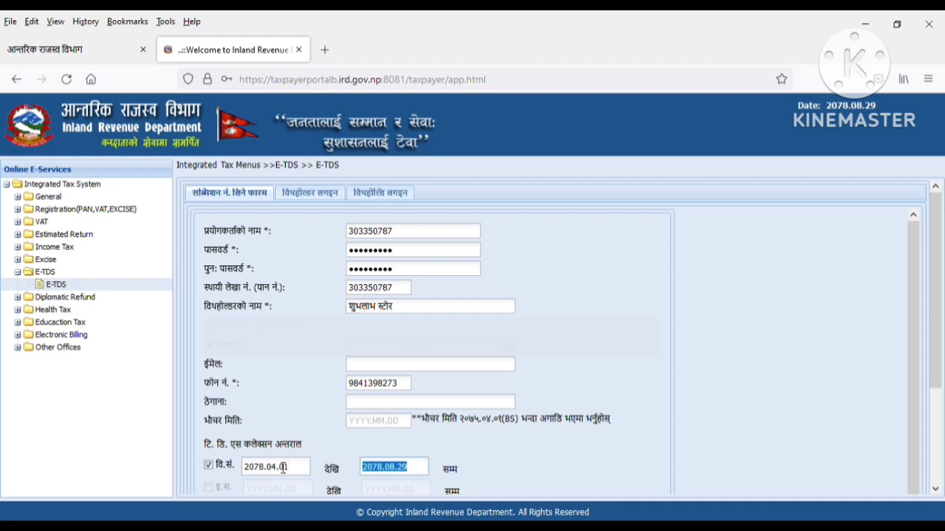
pyautogui.write('2078.')
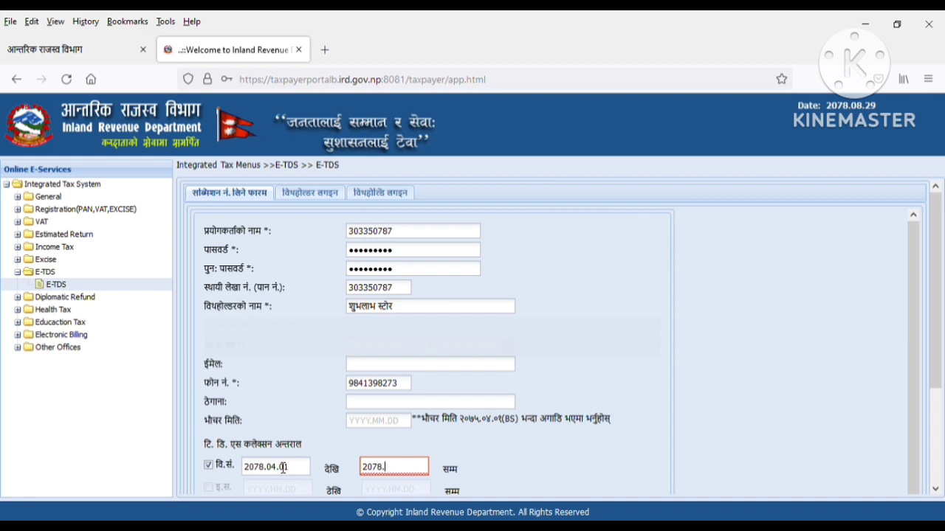
pyautogui.write('05')
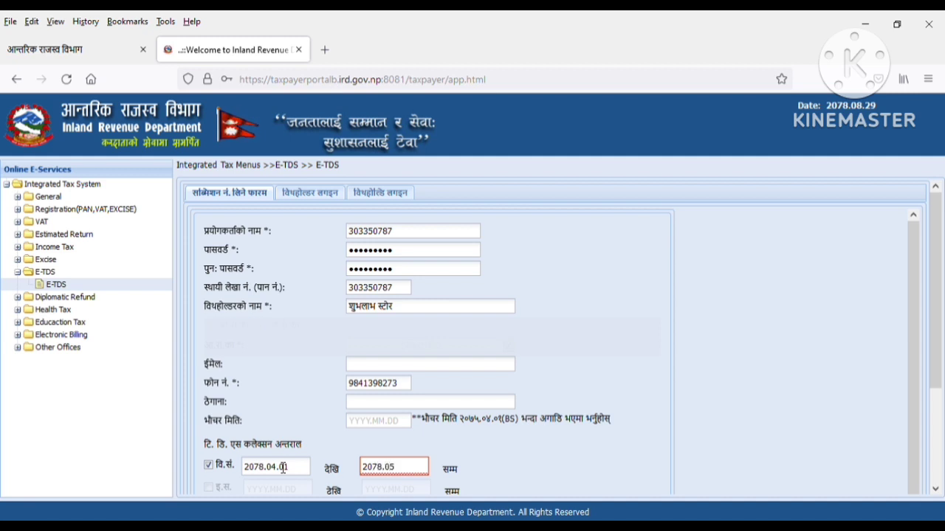
pyautogui.write('.15')
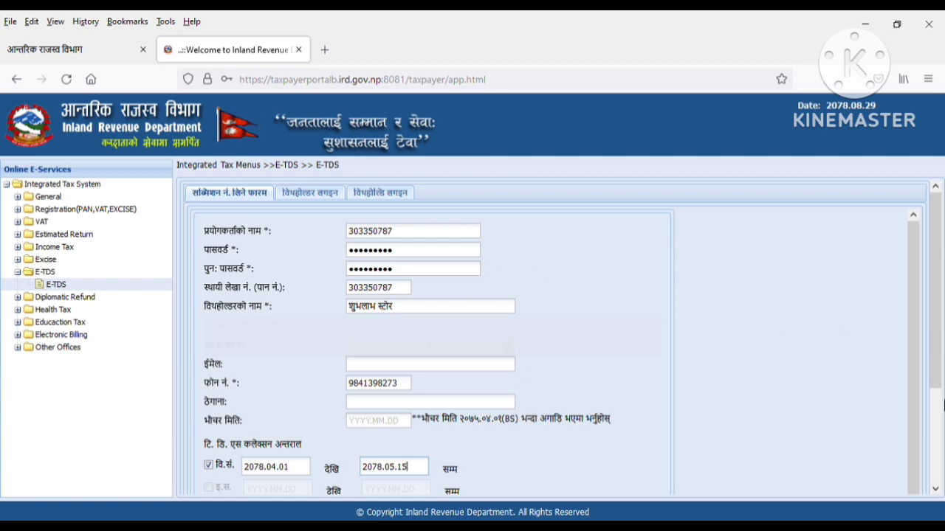
pyautogui.scroll(-3, 939, 475)
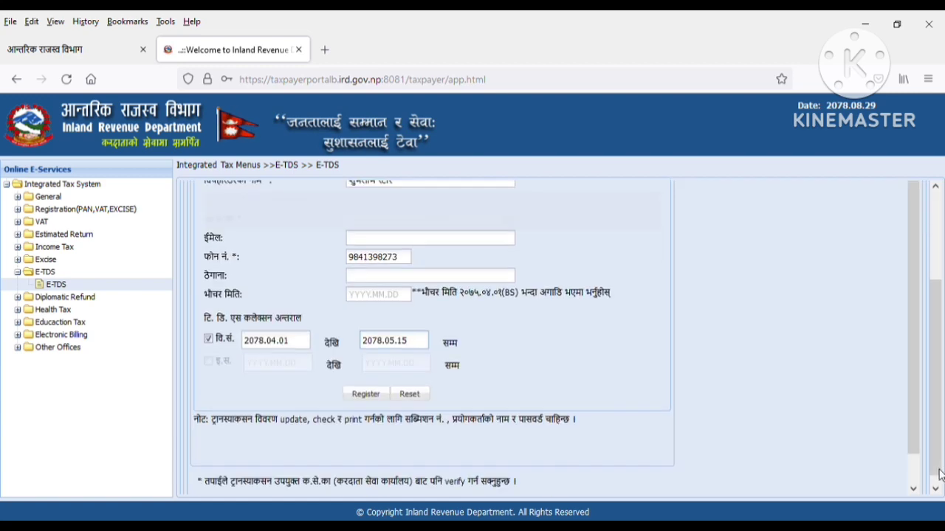
pyautogui.click(364, 384)
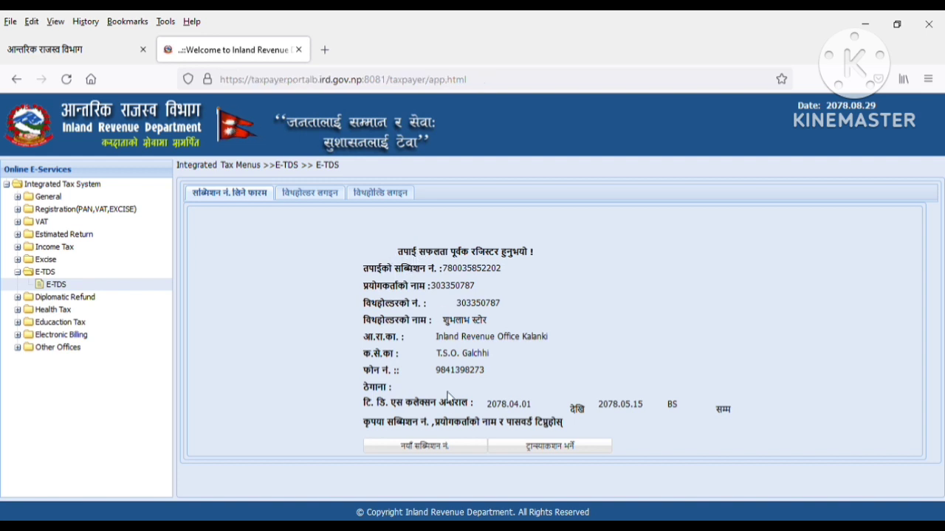
# - Open the transaction entry form and enter the payee's PAN so the name fills in
pyautogui.click(561, 448)
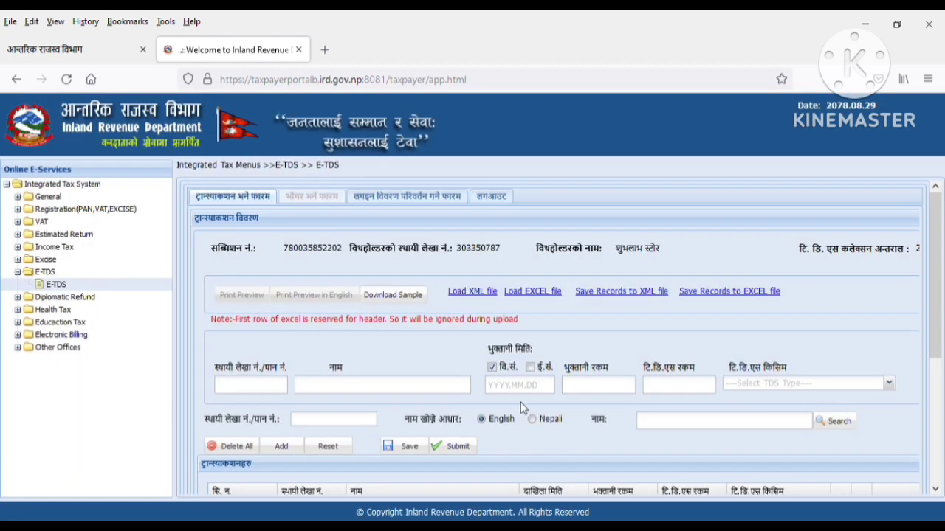
pyautogui.scroll(-4, 520, 408)
pyautogui.scroll(4, 521, 408)
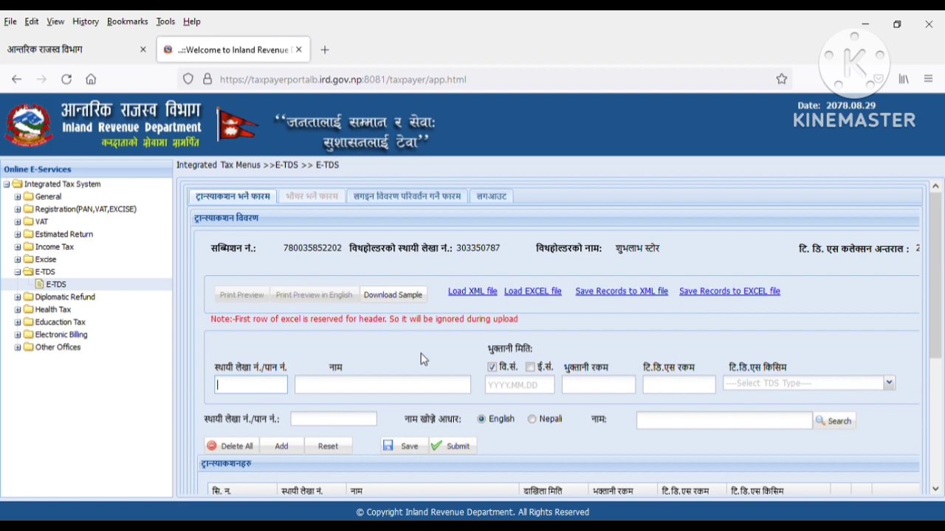
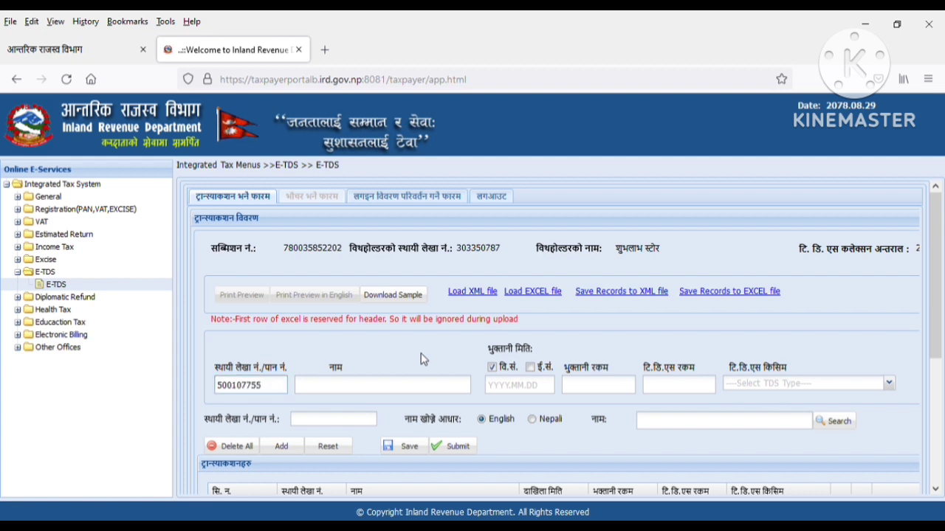
pyautogui.press('Tab')
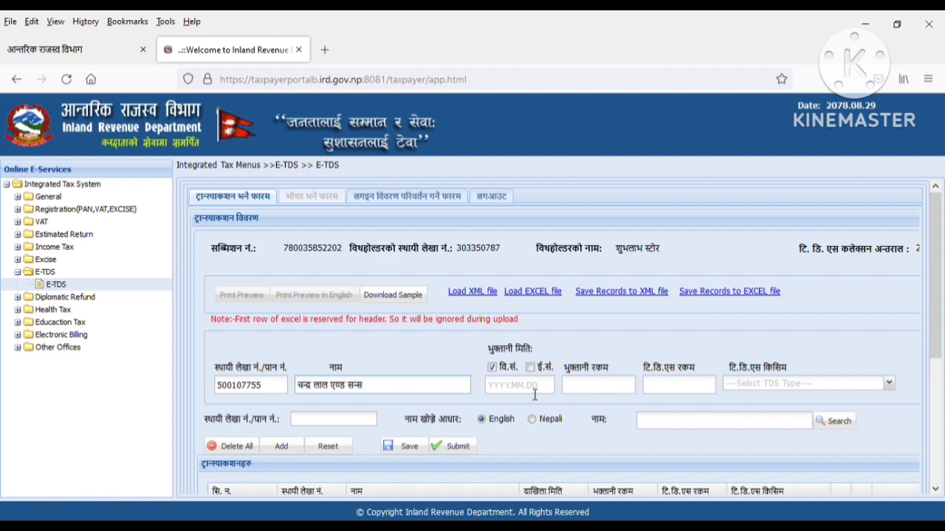
# - Enter payment date 2078.04.05, payment amount 50000 and TDS amount 4500
pyautogui.click(534, 392)
pyautogui.write('2078')
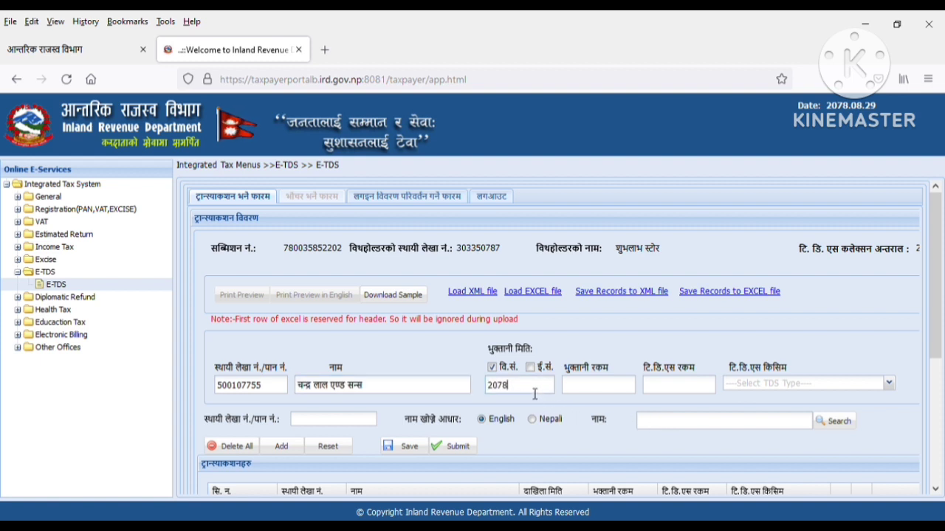
pyautogui.write('.')
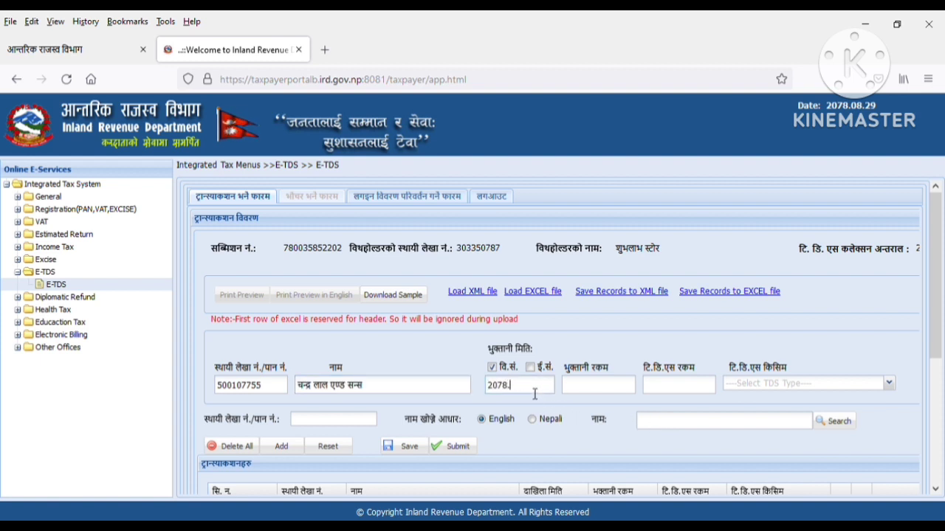
pyautogui.write('0')
pyautogui.write('4.05')
pyautogui.press('Tab')
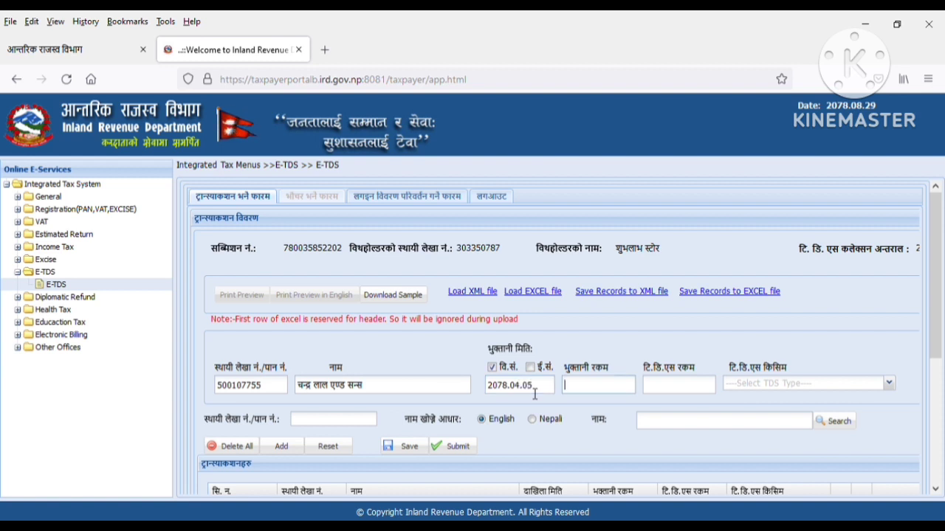
pyautogui.write('5000')
pyautogui.press('Tab')
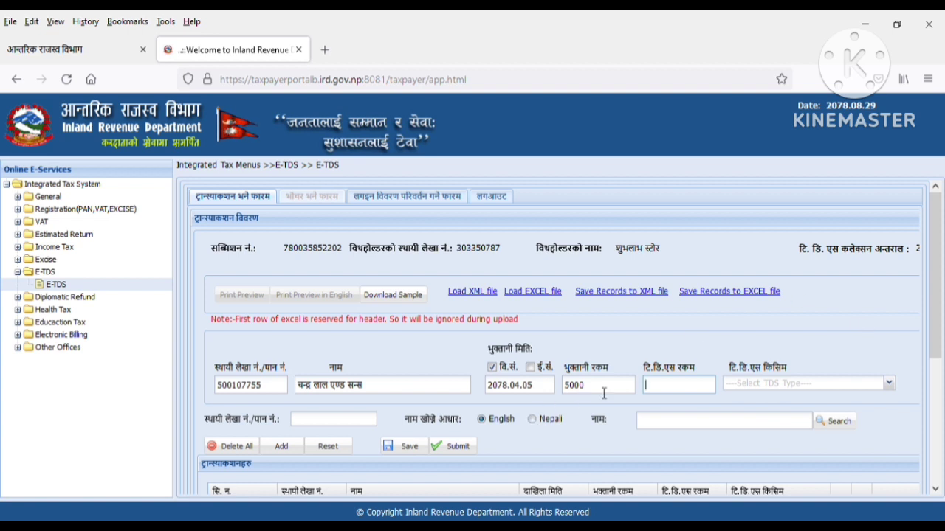
pyautogui.click(604, 391)
pyautogui.write('0')
pyautogui.press('Tab')
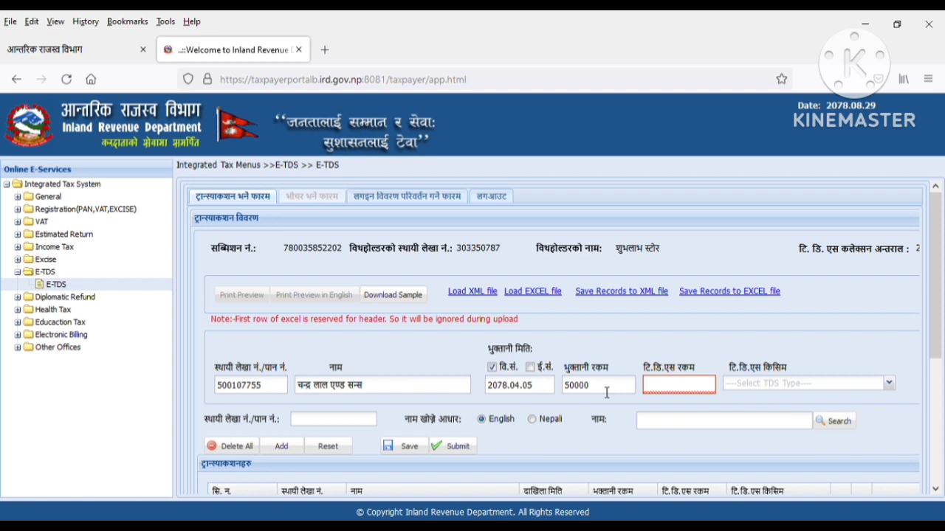
pyautogui.write('4500')
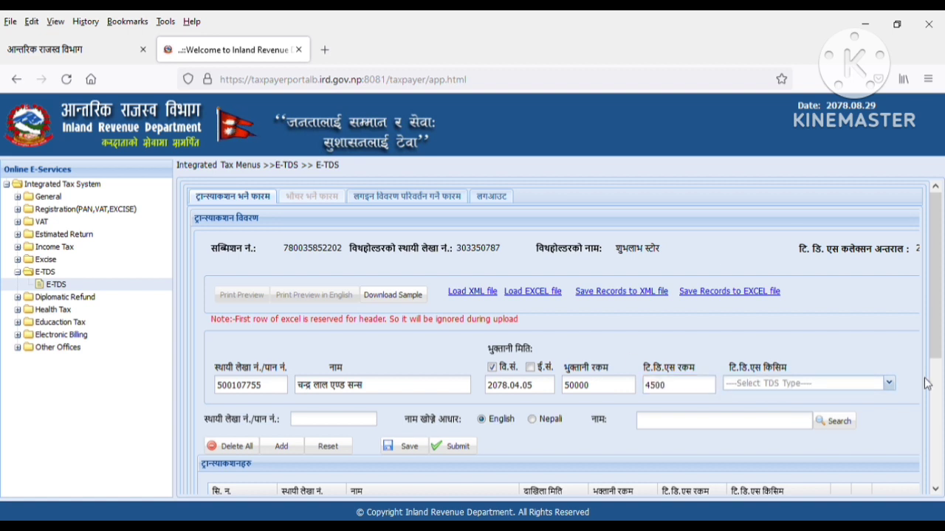
# - Set the TDS type to 11111 Individual or Proprietorship Firm
pyautogui.click(891, 387)
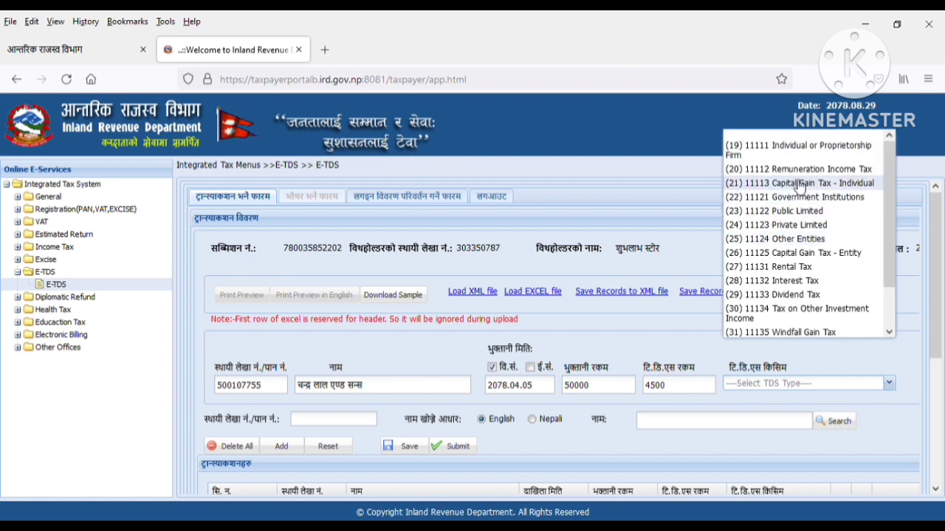
pyautogui.click(851, 152)
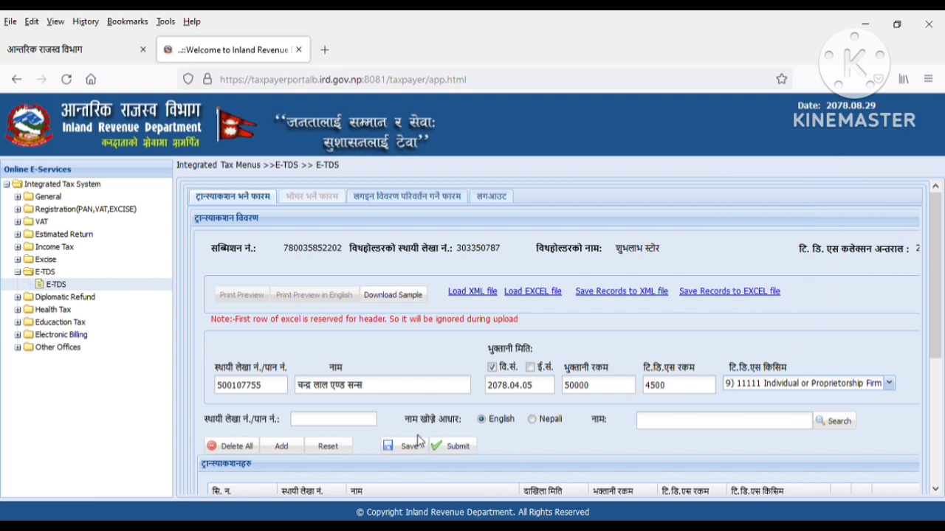
pyautogui.click(849, 383)
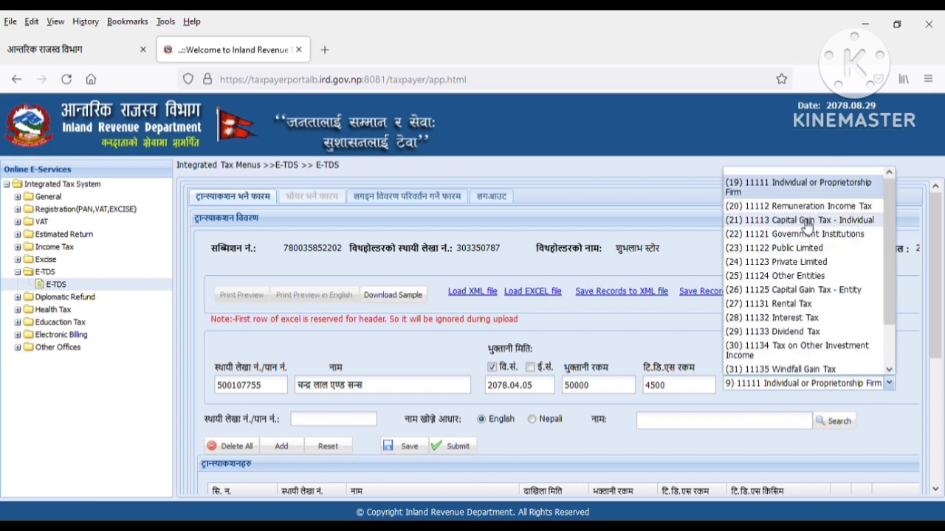
pyautogui.click(810, 186)
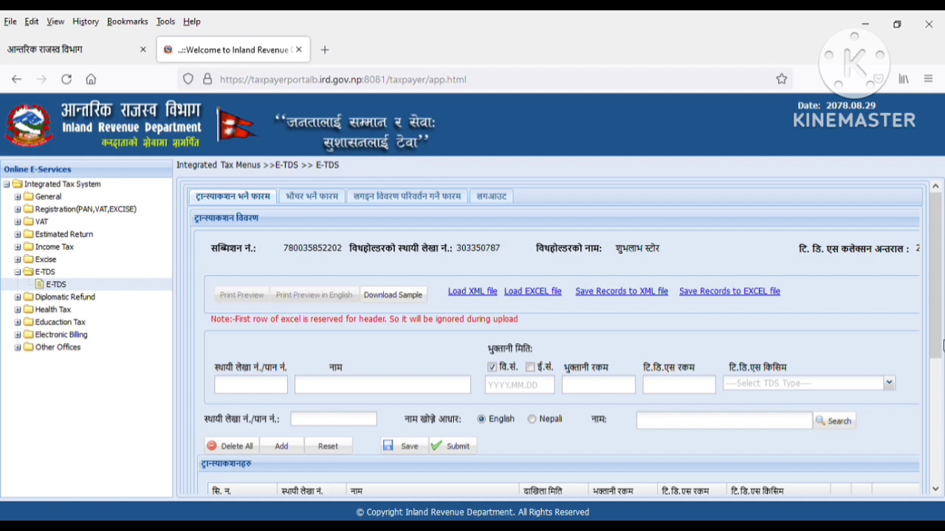
# - Enter the second payee's PAN, date 2078.04.15, payment 48000 and TDS 5400
pyautogui.scroll(-3, 647, 401)
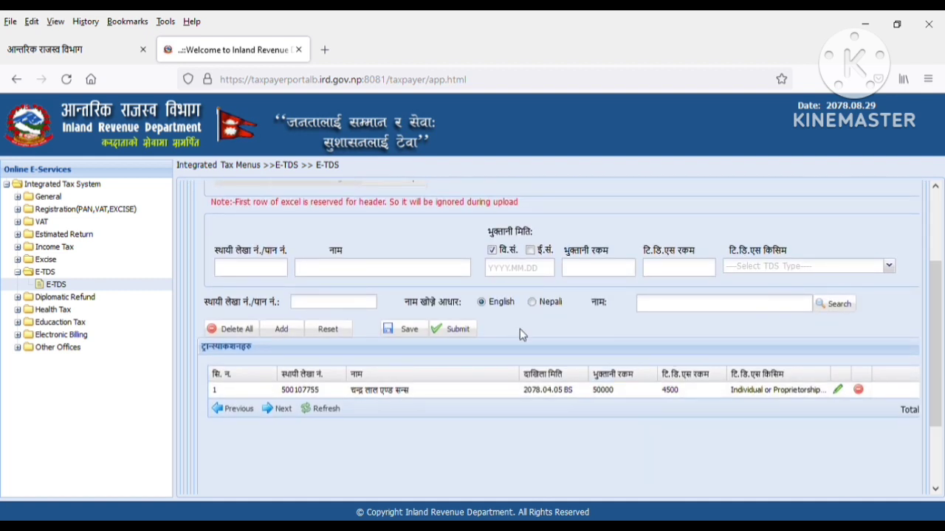
pyautogui.click(263, 270)
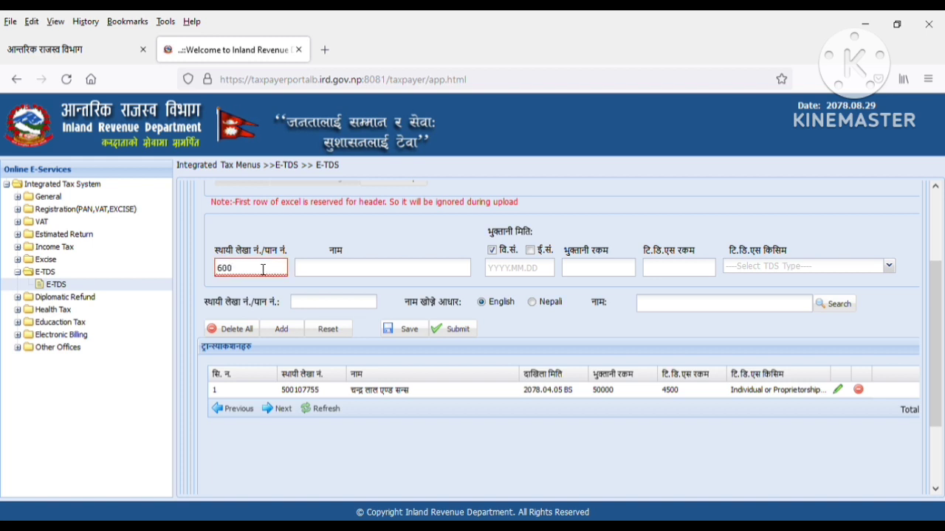
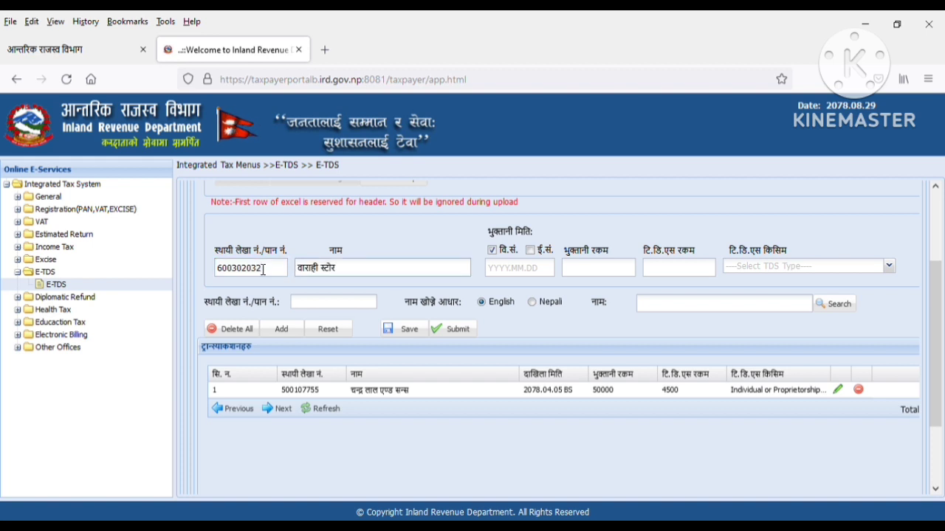
pyautogui.click(520, 270)
pyautogui.write('20')
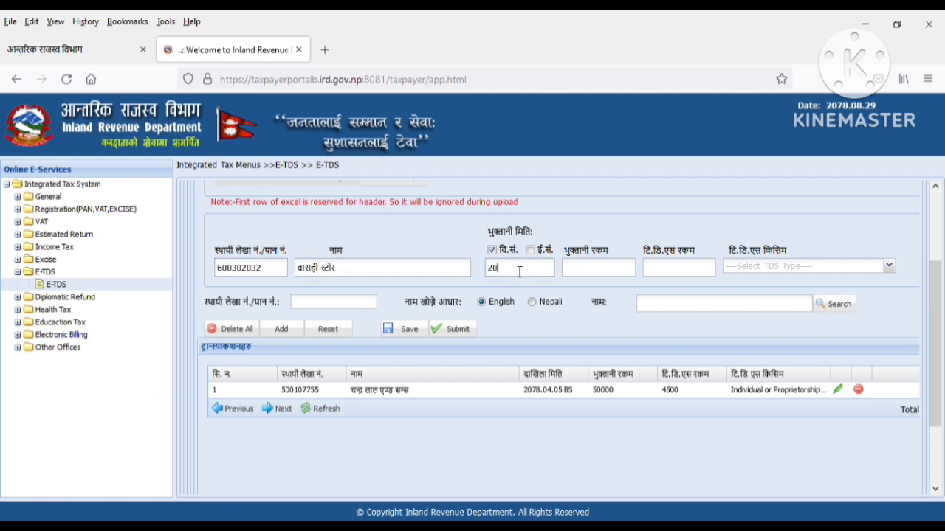
pyautogui.write('78.04')
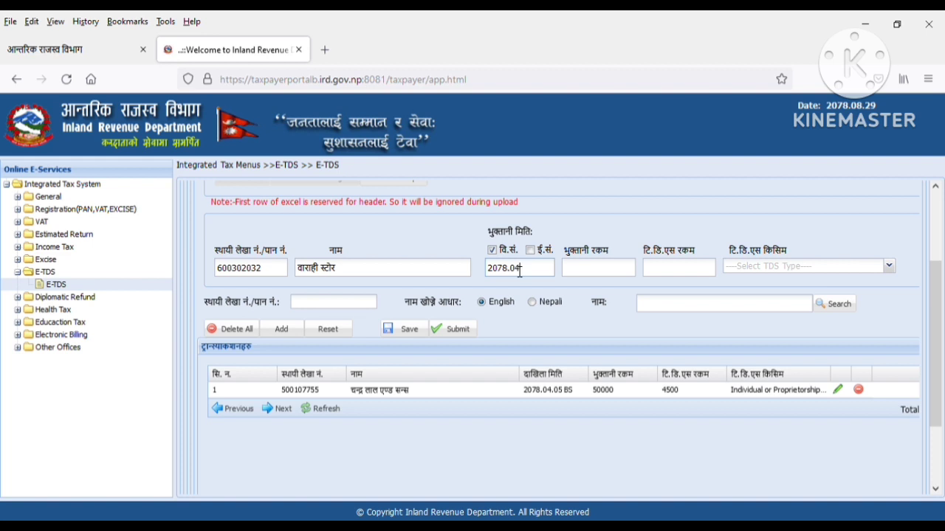
pyautogui.write('.15')
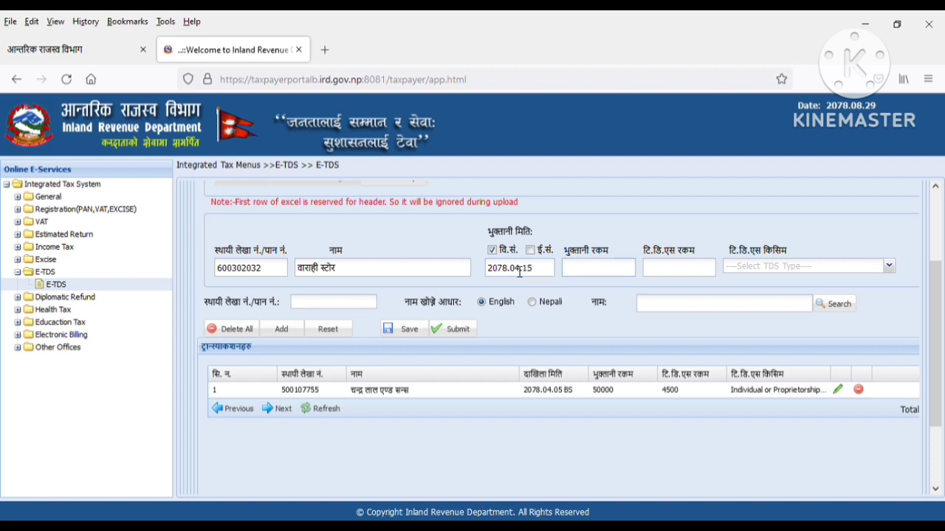
pyautogui.write('48000')
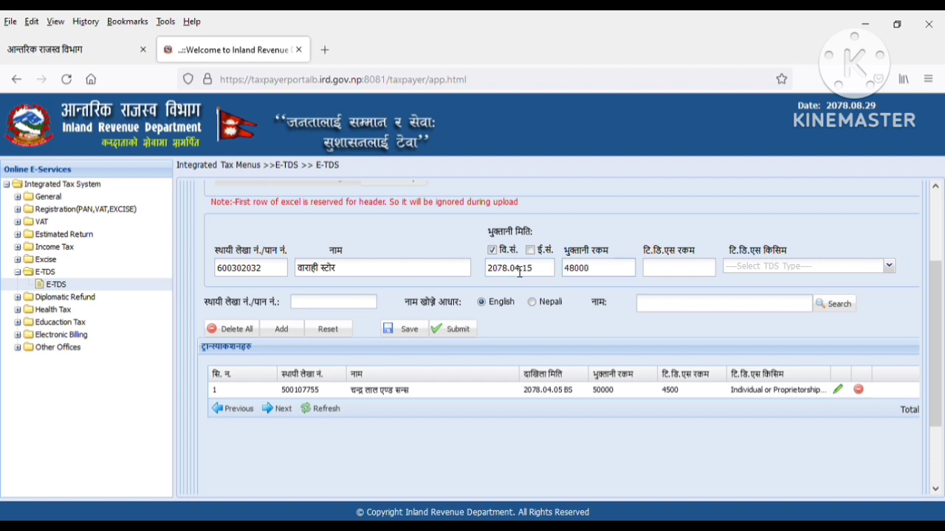
pyautogui.press('Tab')
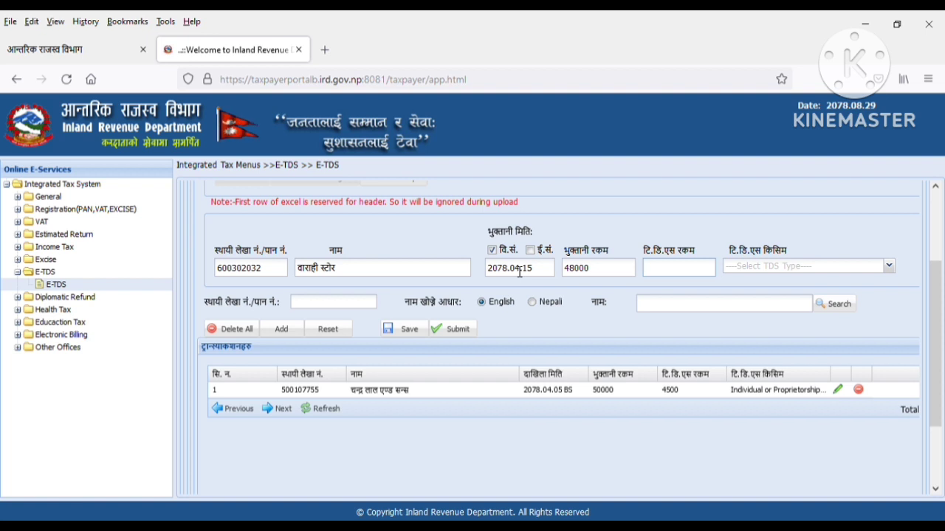
pyautogui.write('5400')
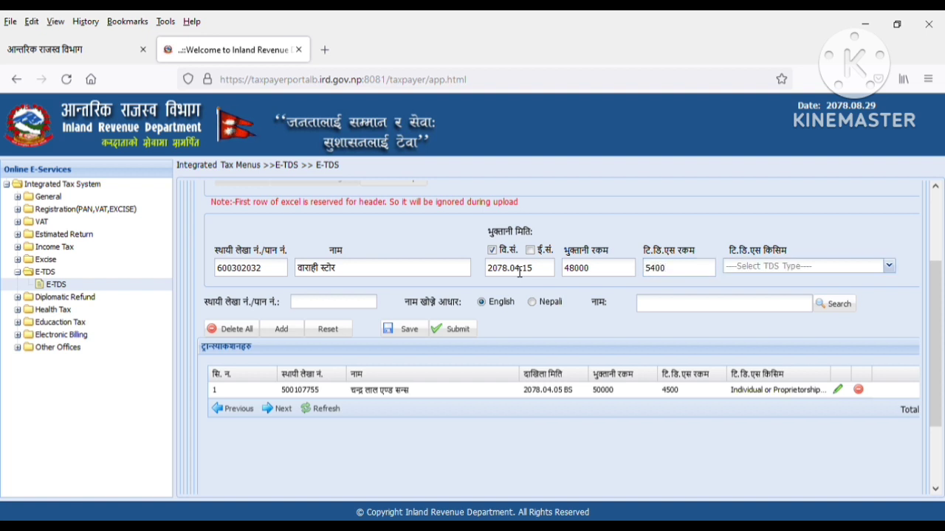
# - Choose TDS type Individual or Proprietorship Firm and add the transaction as row 2
pyautogui.click(812, 269)
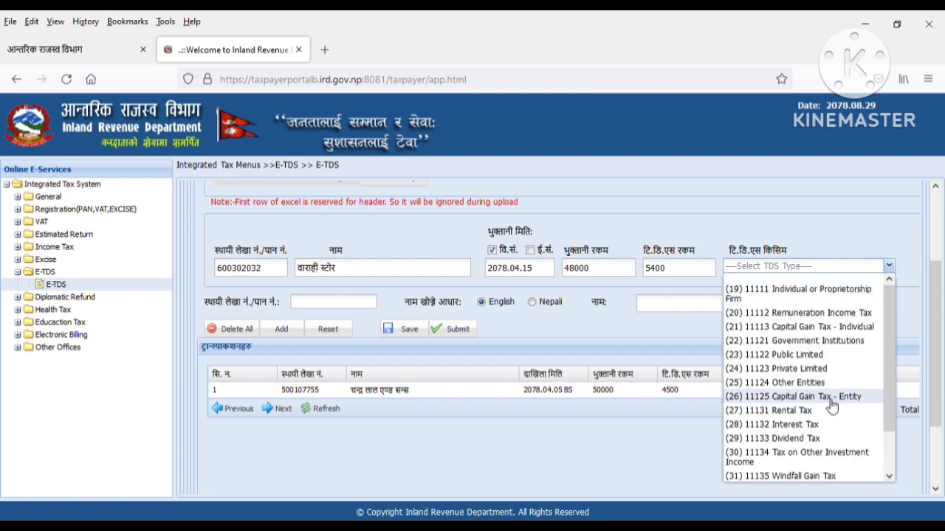
pyautogui.click(761, 293)
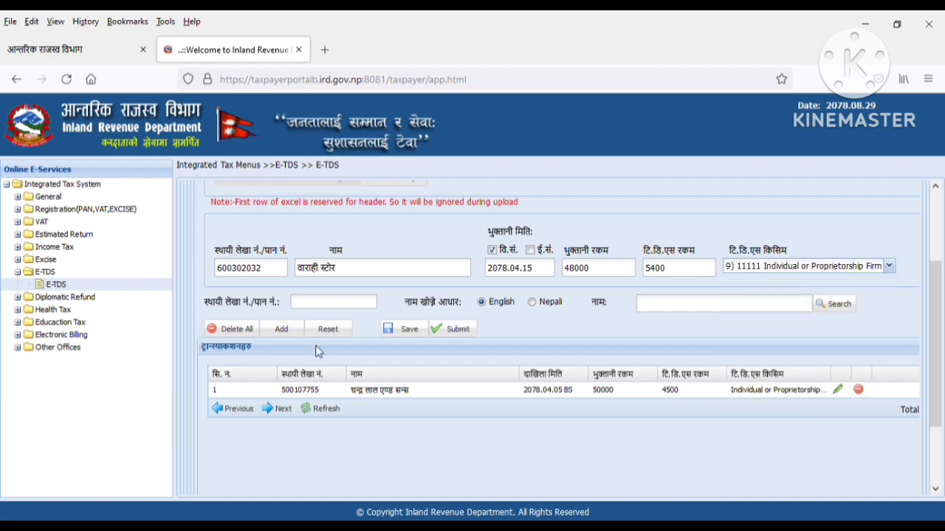
pyautogui.click(282, 329)
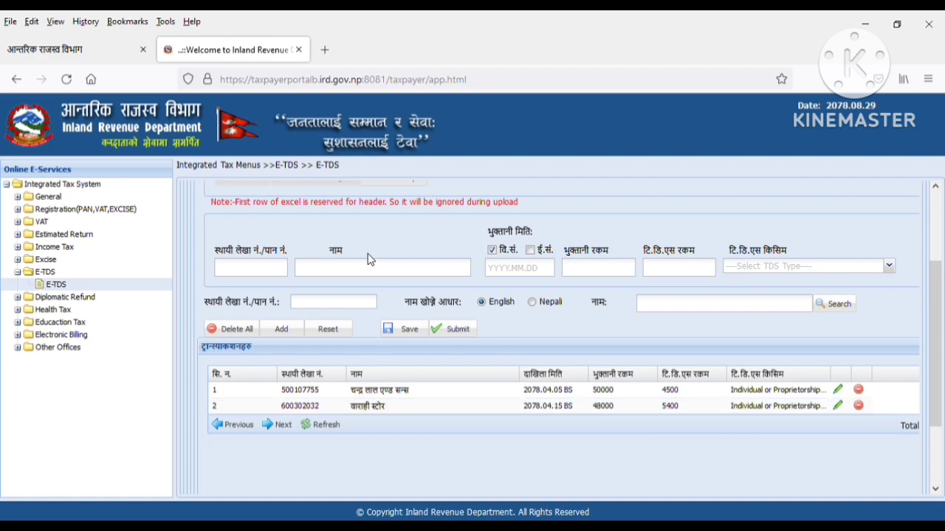
pyautogui.scroll(1, 366, 254)
pyautogui.scroll(-4, 351, 230)
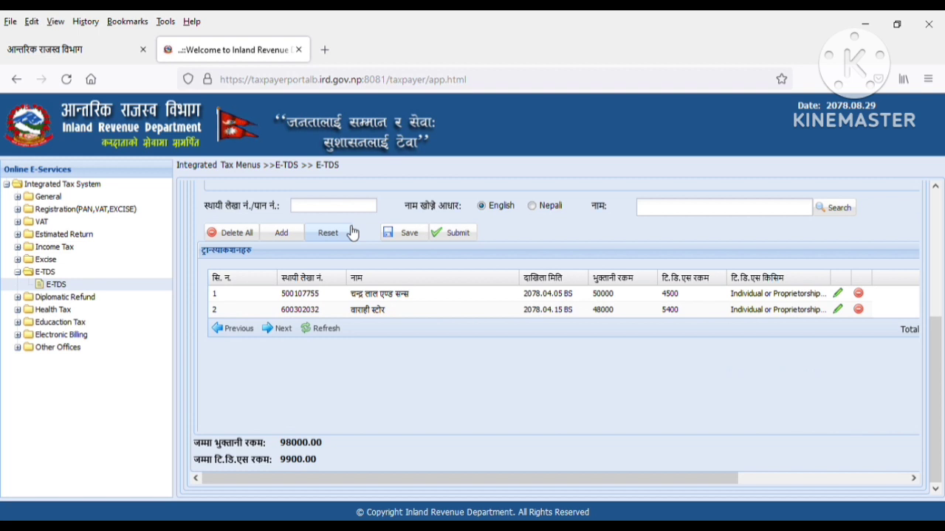
pyautogui.scroll(3, 353, 234)
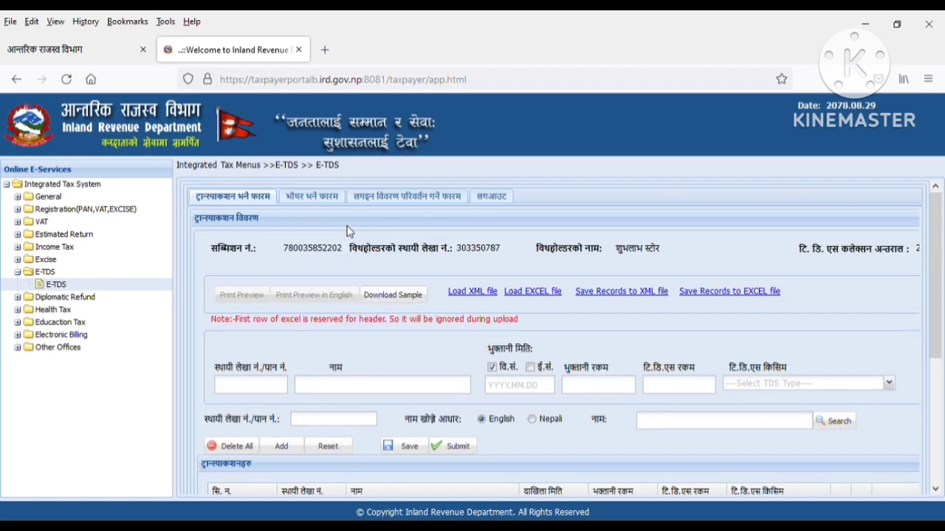
pyautogui.click(327, 201)
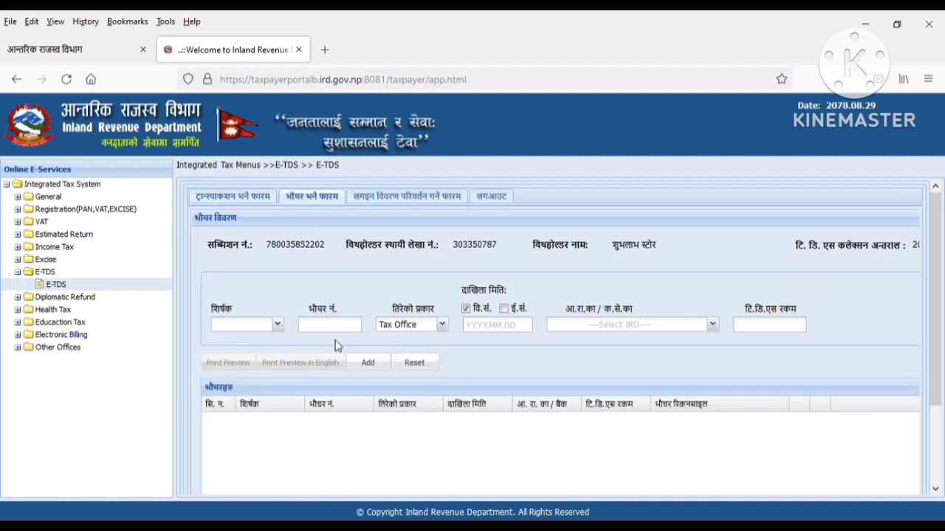
pyautogui.click(278, 324)
pyautogui.click(251, 349)
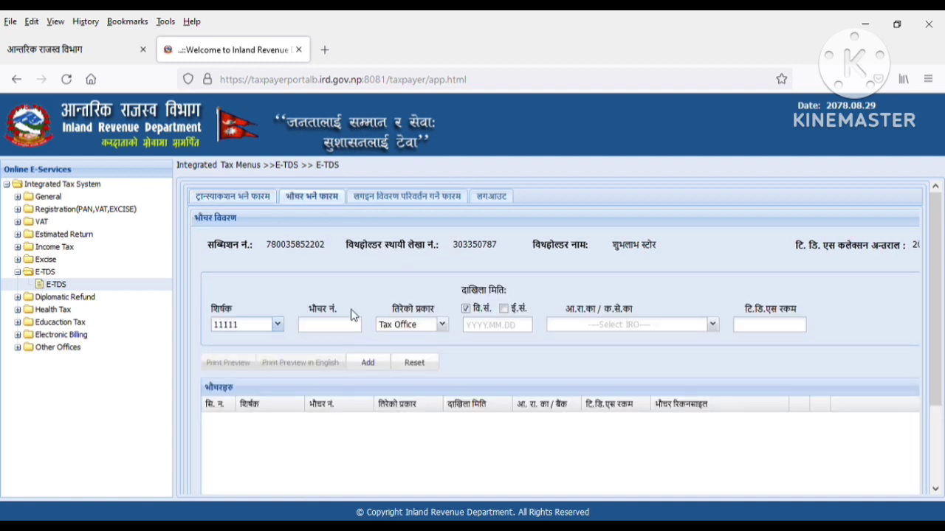
pyautogui.click(352, 327)
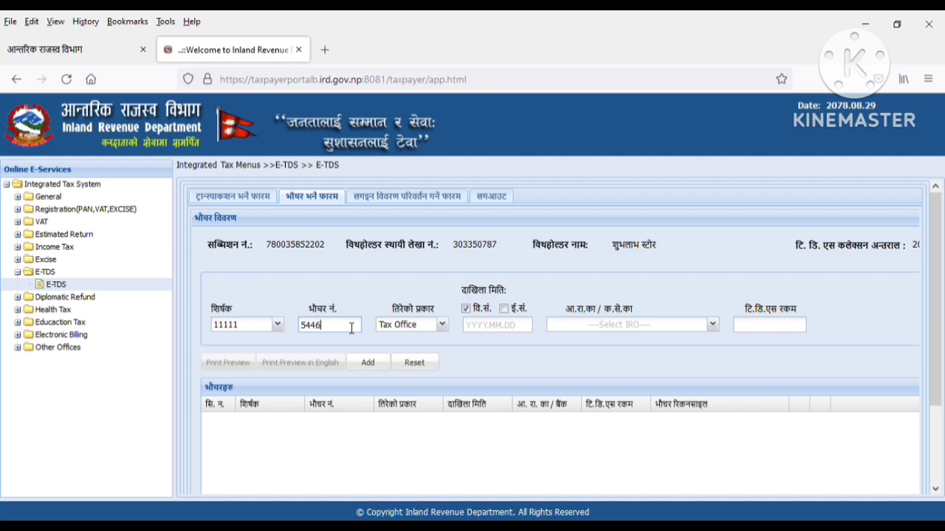
pyautogui.press('Tab')
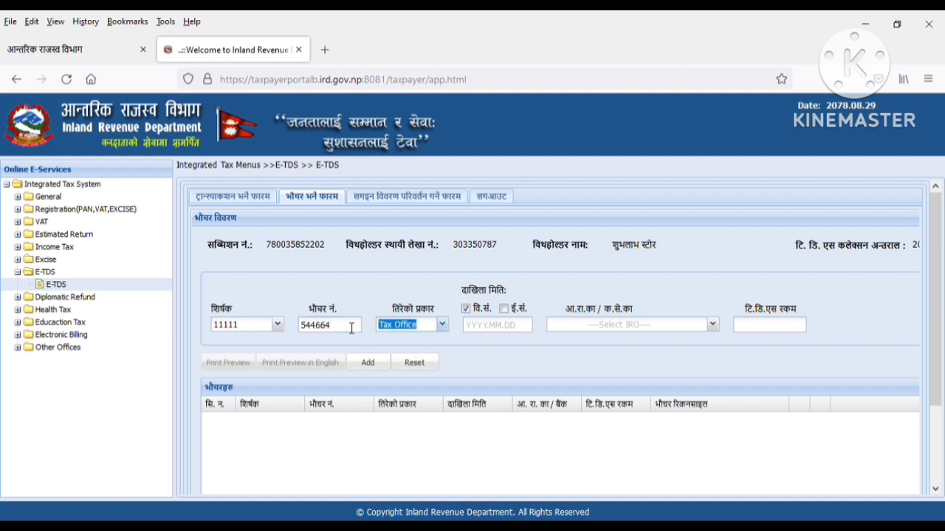
# - Add a Bank voucher dated 2078.05.15 at Everest Bank Limited for 9900 TDS
pyautogui.click(442, 324)
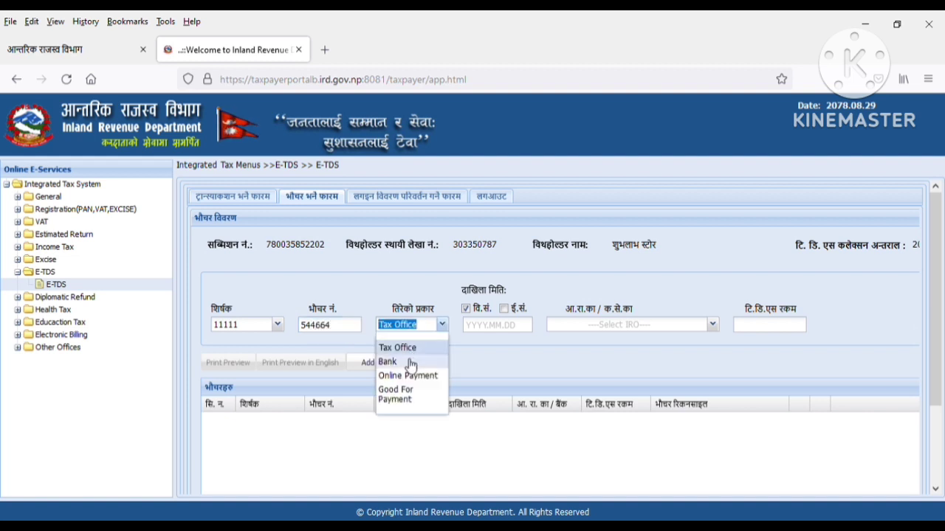
pyautogui.click(389, 361)
pyautogui.click(502, 327)
pyautogui.write('20')
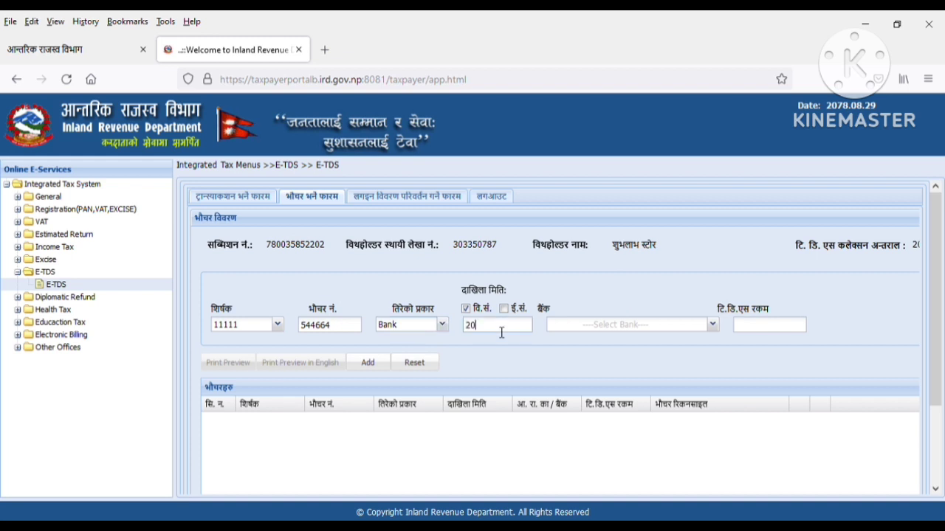
pyautogui.write('78.')
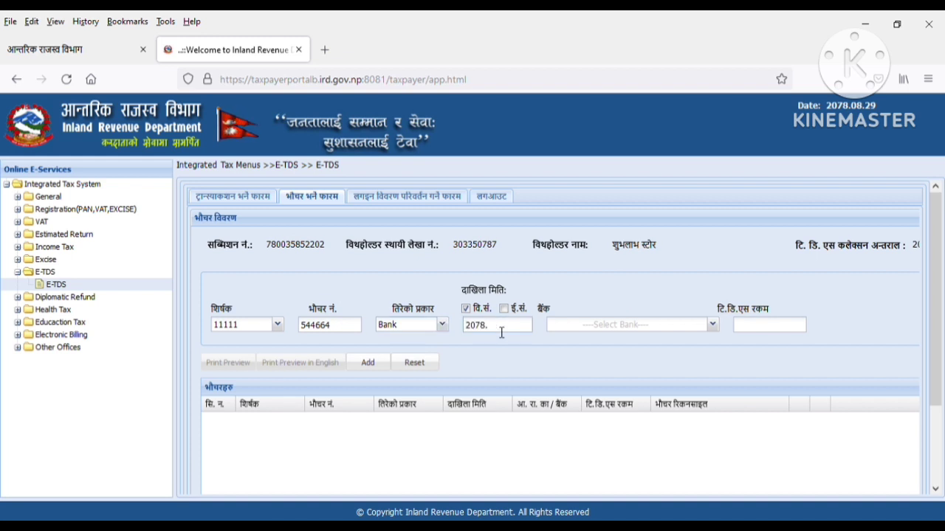
pyautogui.write('30.05.15')
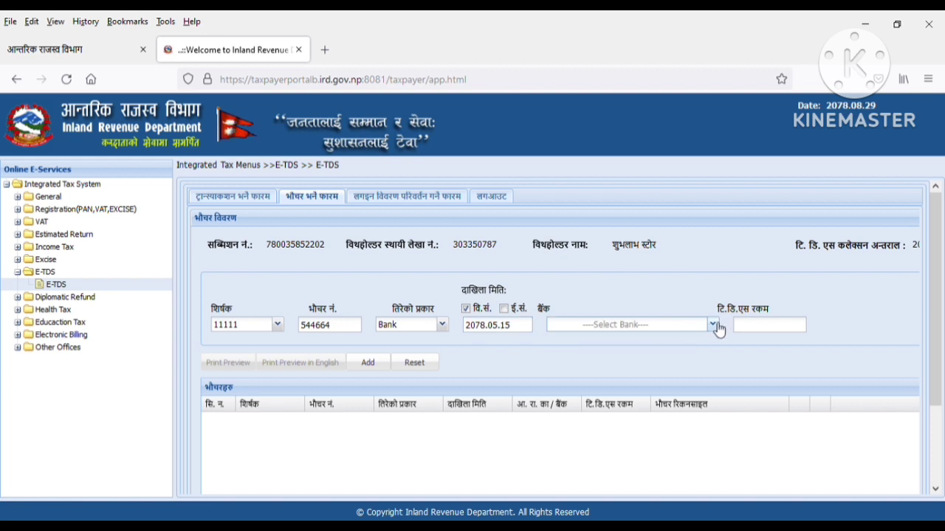
pyautogui.click(714, 326)
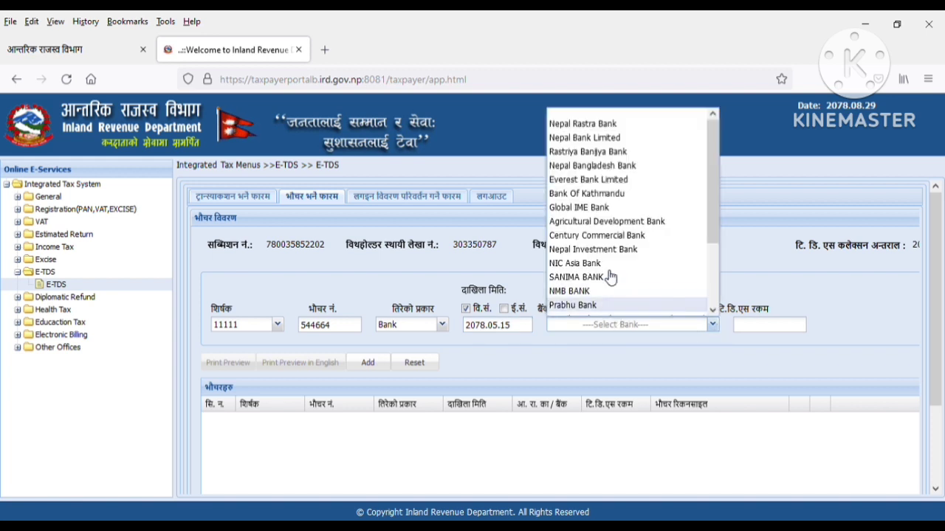
pyautogui.click(627, 184)
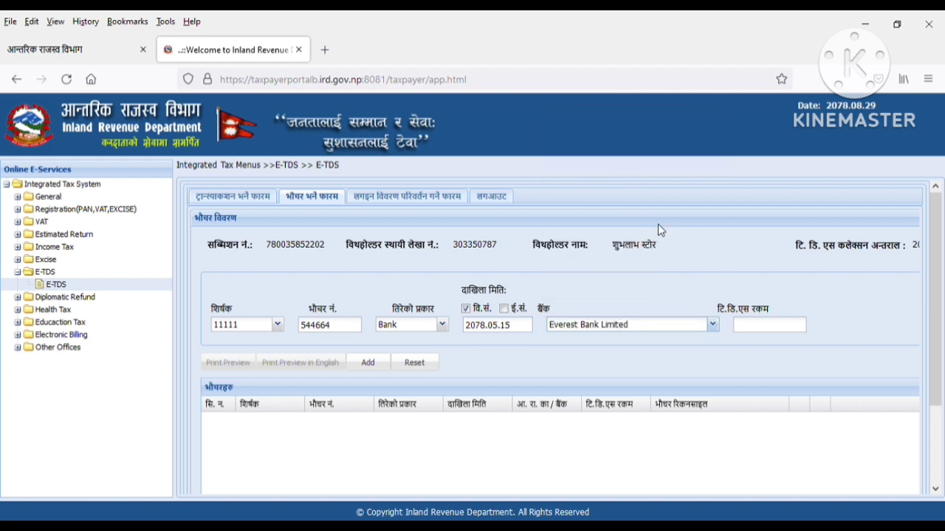
pyautogui.click(744, 325)
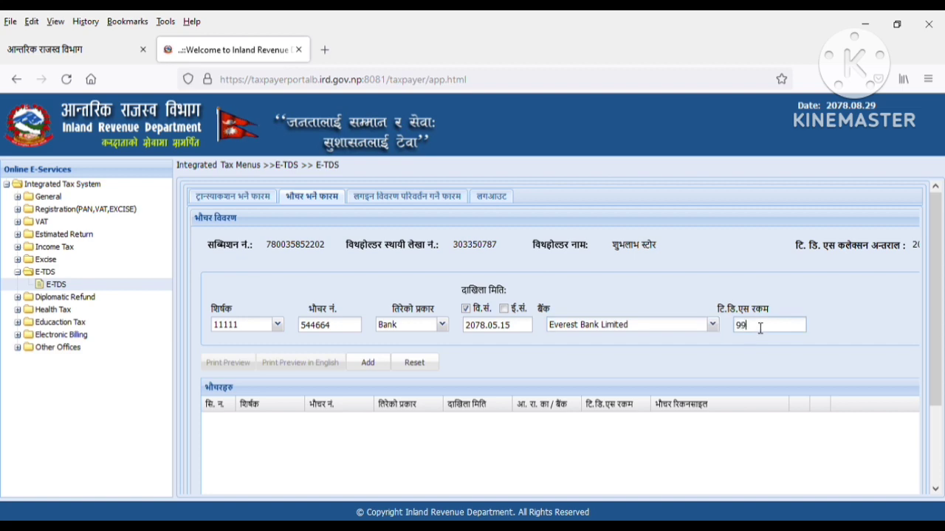
pyautogui.write('9900')
pyautogui.click(369, 363)
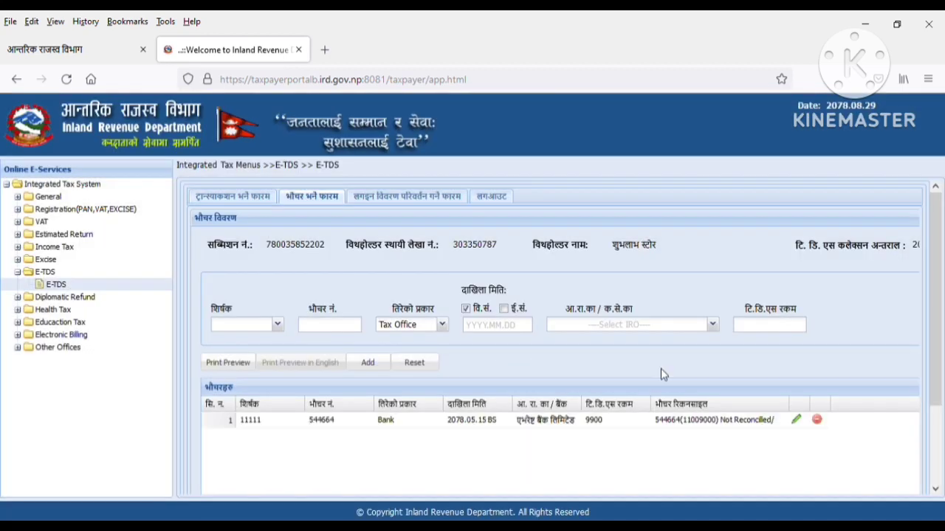
# - Return to the transaction tab, submit and confirm finalizing the E-TDS return
pyautogui.scroll(-3, 663, 374)
pyautogui.scroll(5, 661, 374)
pyautogui.click(224, 200)
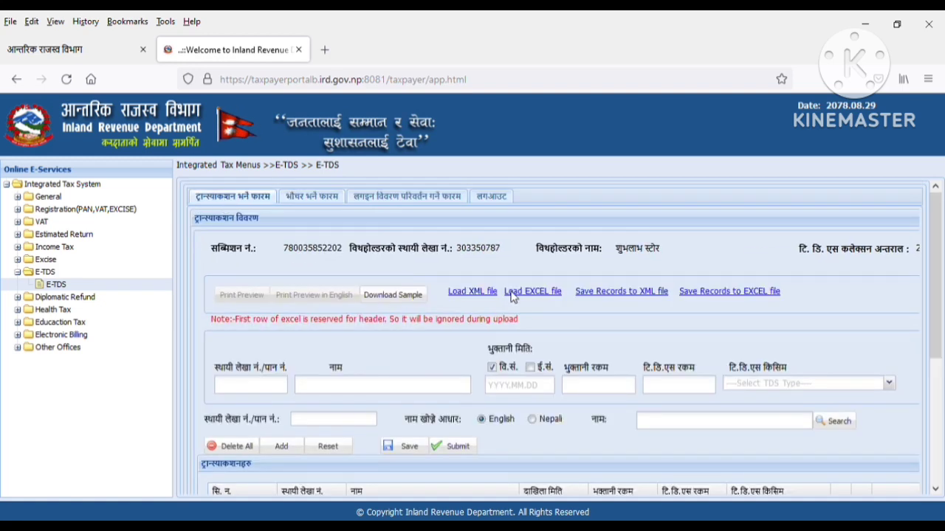
pyautogui.scroll(-5, 511, 298)
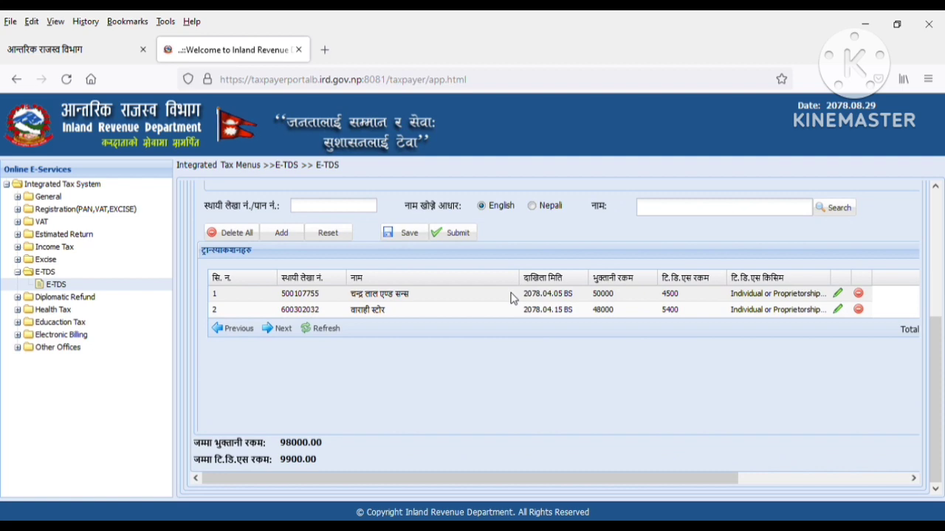
pyautogui.scroll(5, 514, 298)
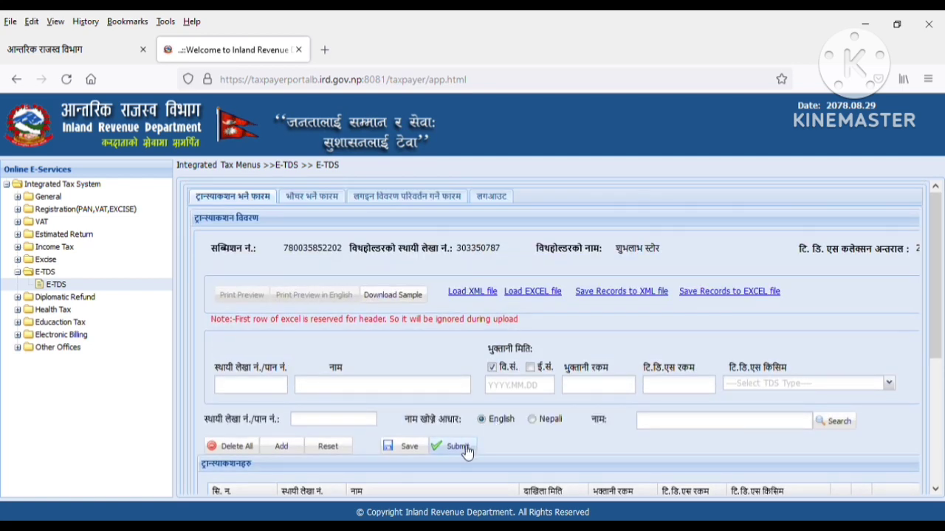
pyautogui.click(467, 451)
pyautogui.click(456, 338)
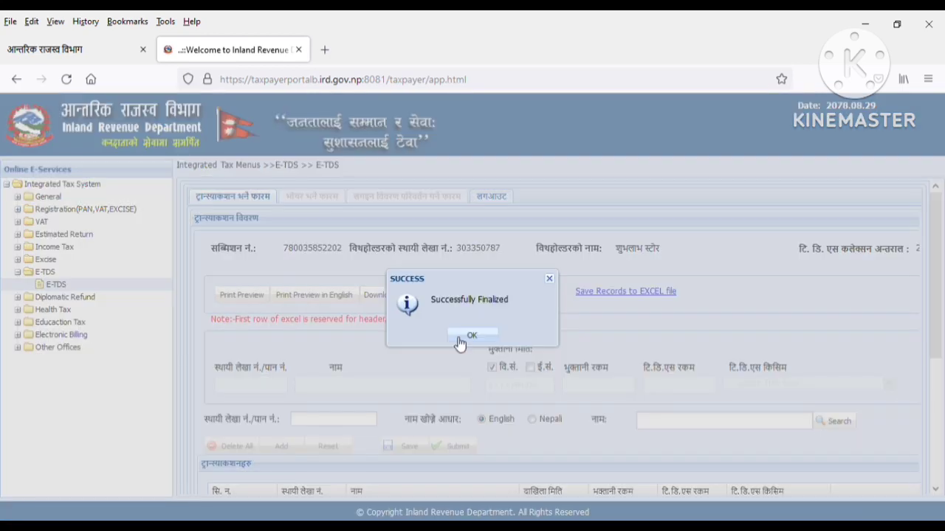
pyautogui.click(466, 337)
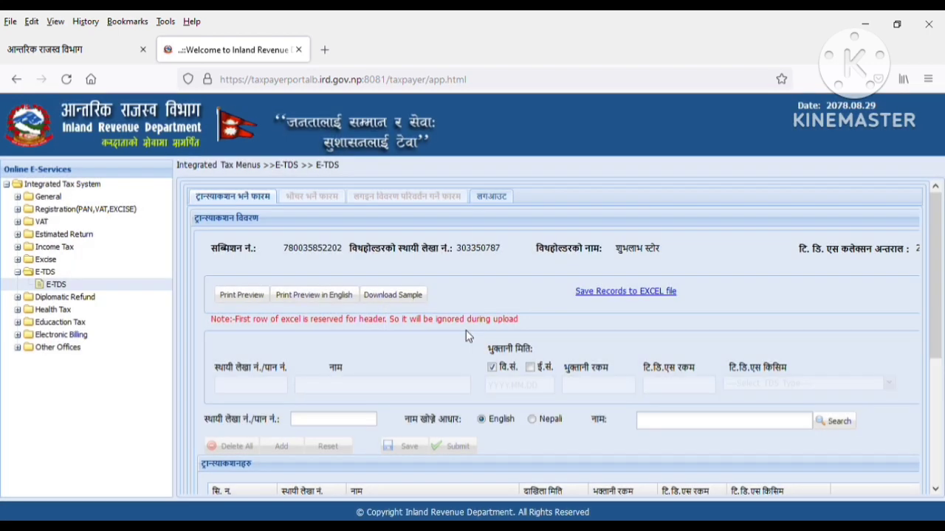